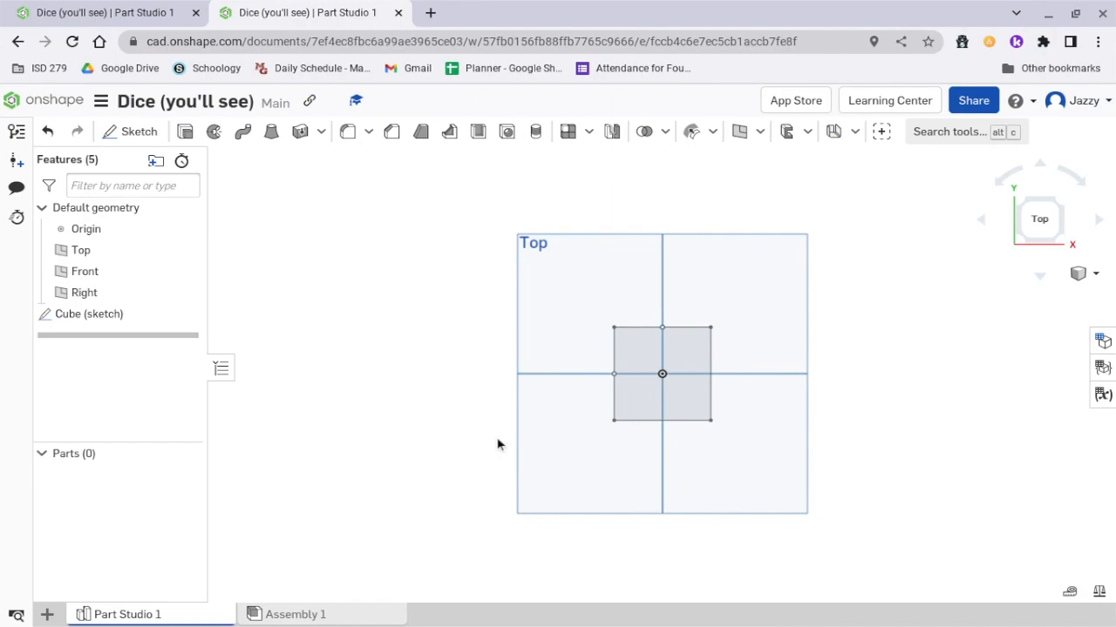
# Extrude the square of the Cube sketch as a new solid, with a blind depth of 2 in.
pyautogui.click(185, 132)
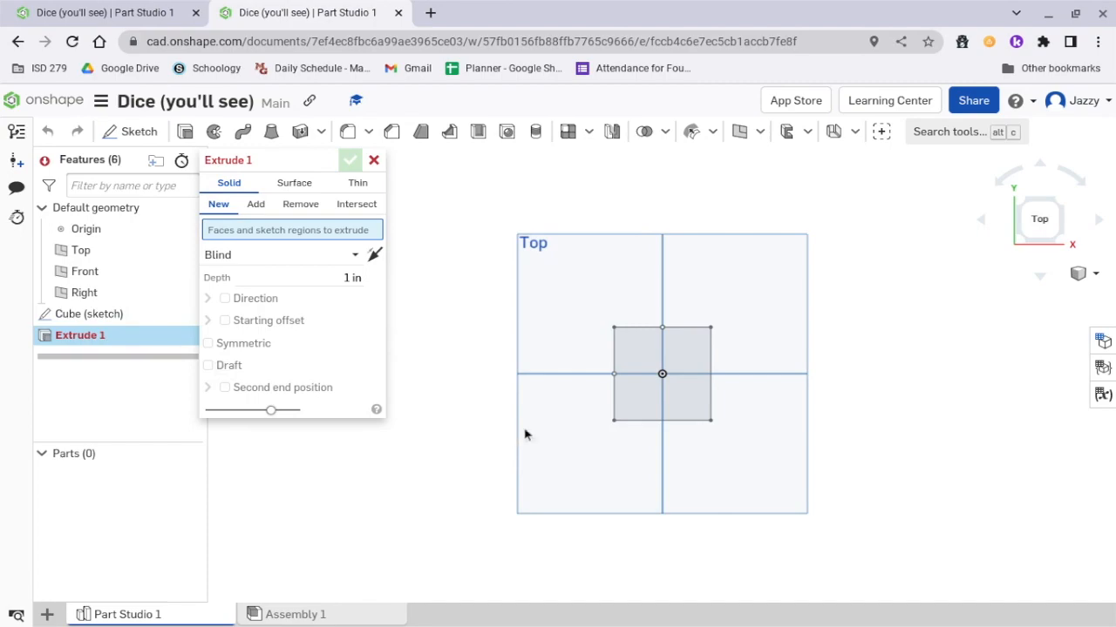
pyautogui.click(639, 364)
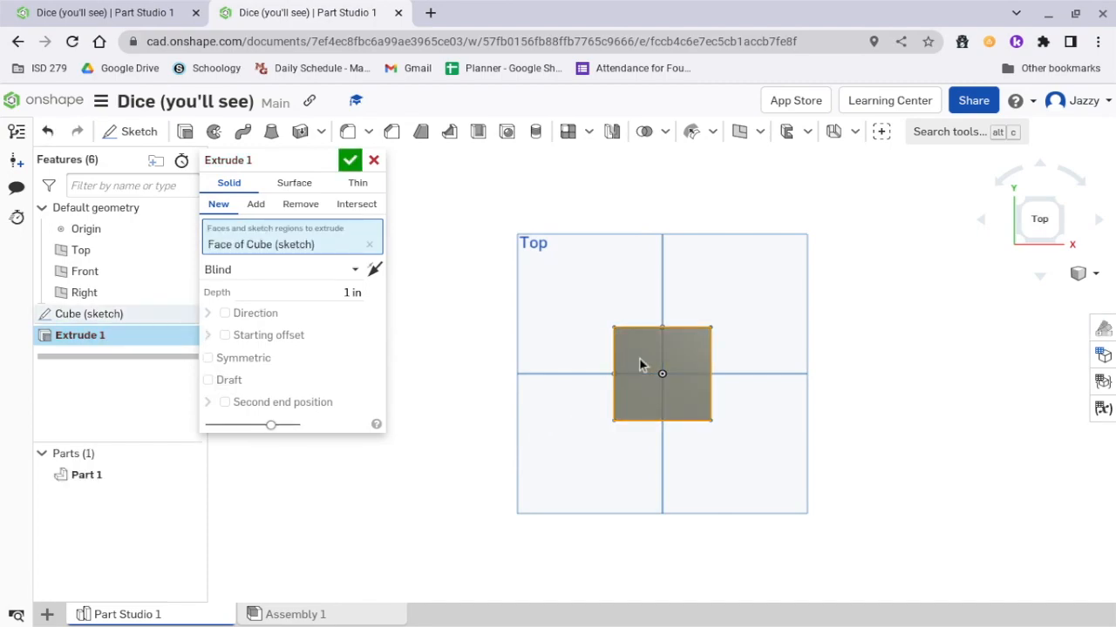
pyautogui.click(347, 292)
pyautogui.write('2')
pyautogui.press('Return')
pyautogui.moveTo(544, 282); pyautogui.dragTo(590, 309, button='right')
pyautogui.click(1042, 212)
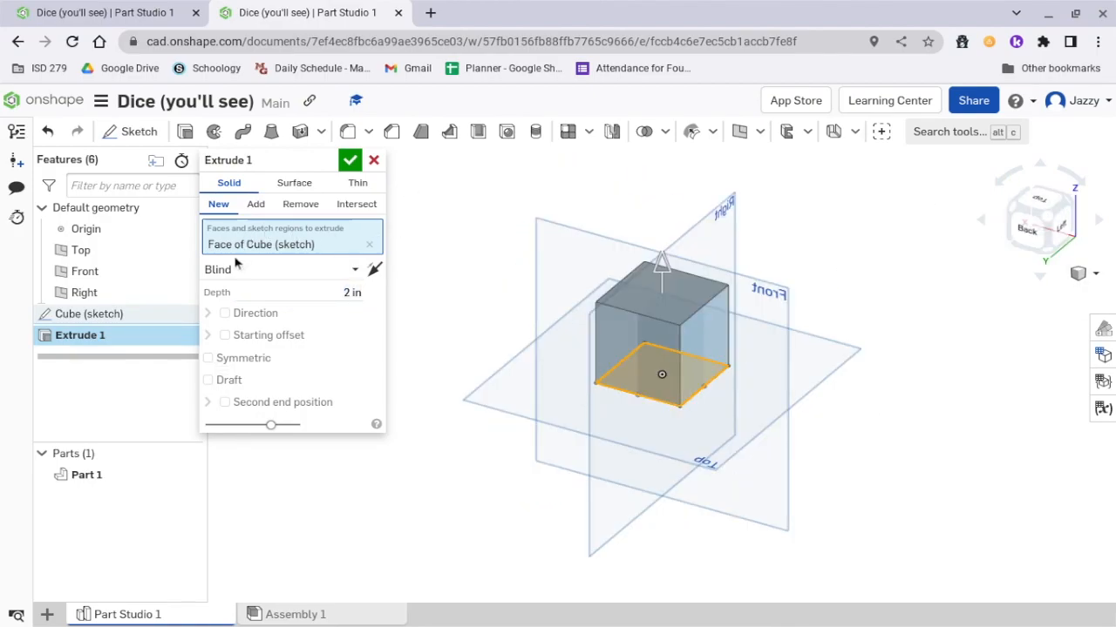
pyautogui.click(353, 270)
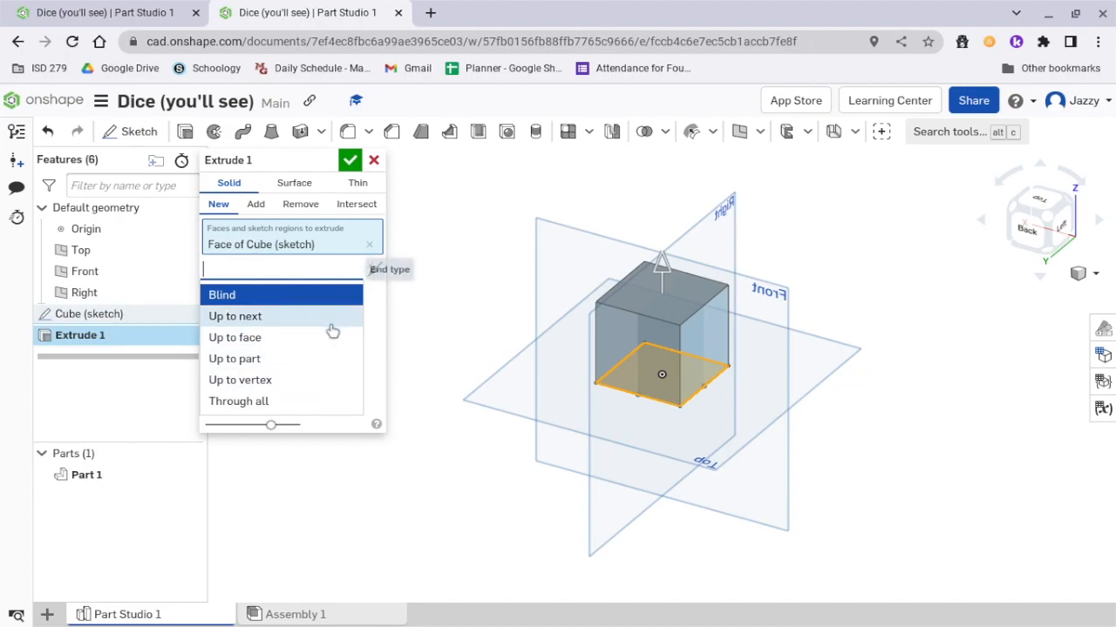
pyautogui.click(338, 289)
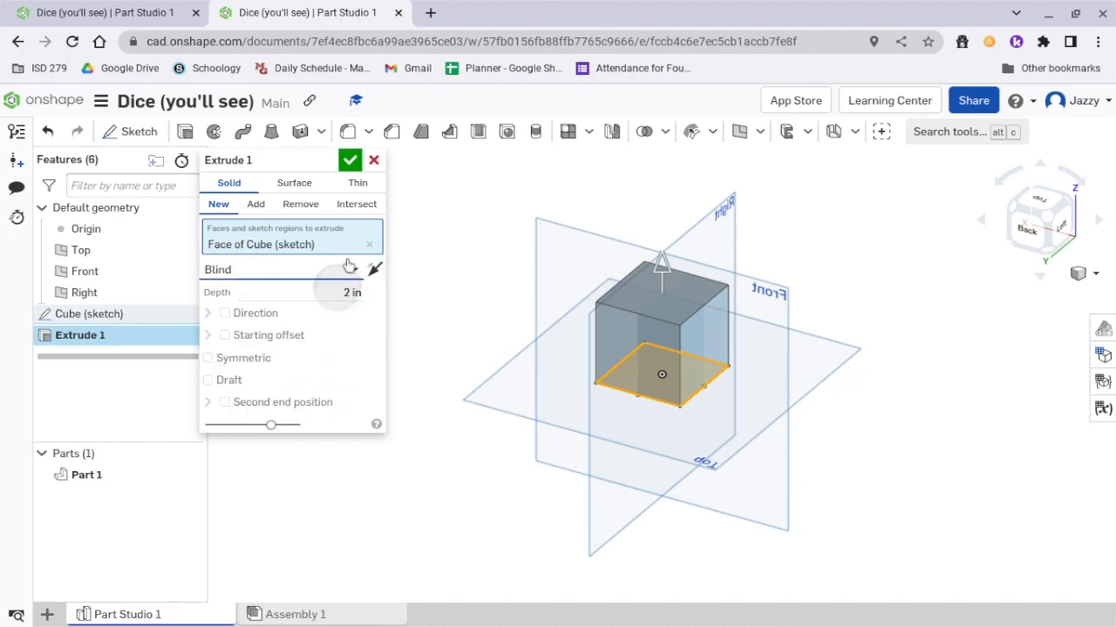
# Name the extrude feature "Cube (extrude)" and accept it.
pyautogui.click(329, 161)
pyautogui.write('Cube (extrud')
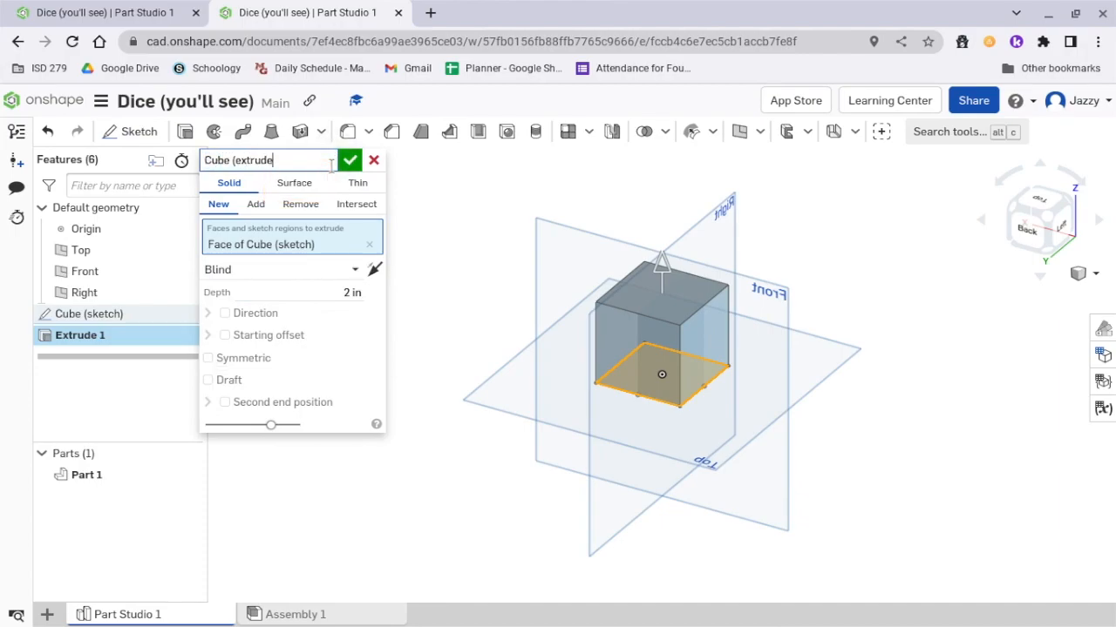
pyautogui.write('e)')
pyautogui.press('Return')
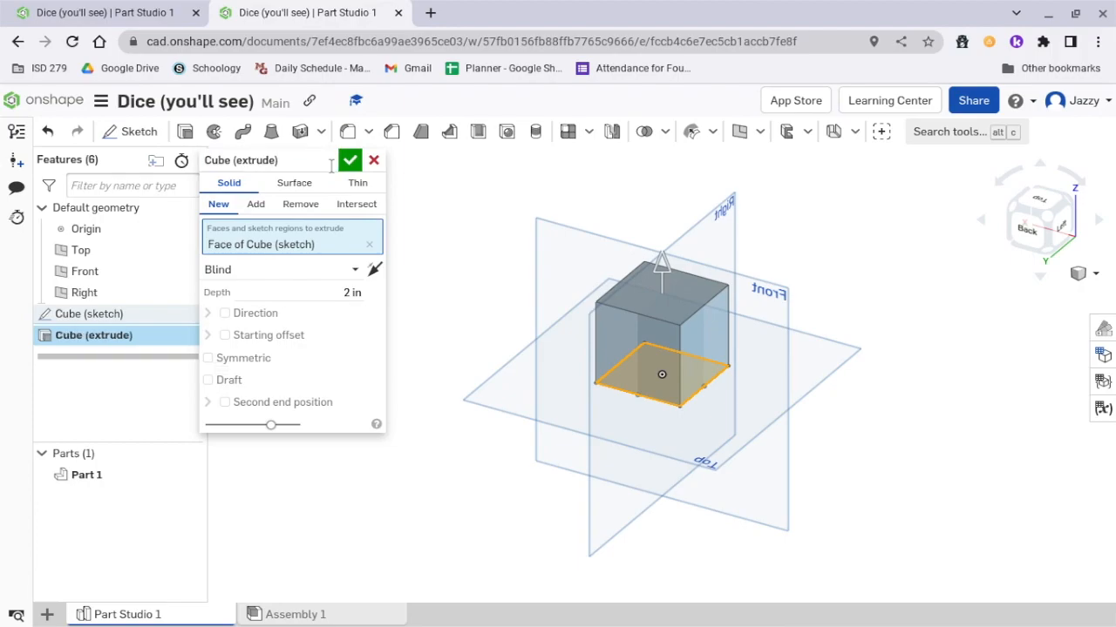
pyautogui.click(350, 160)
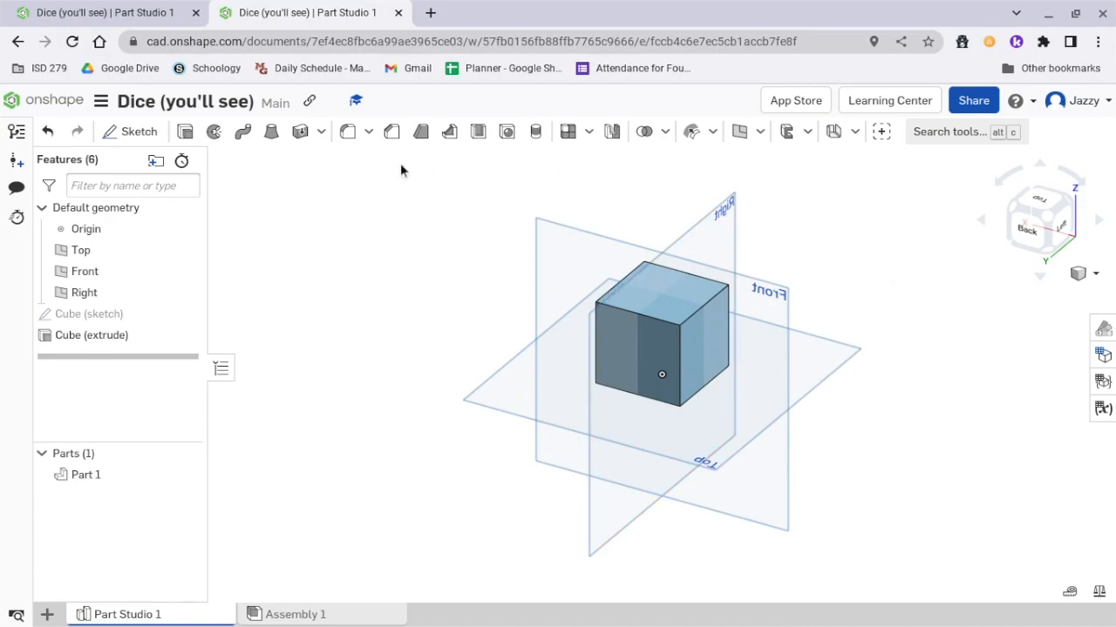
# Fillet all edges of the cube with a 0.15 in radius and name the feature "Cube (fillet)".
pyautogui.click(345, 134)
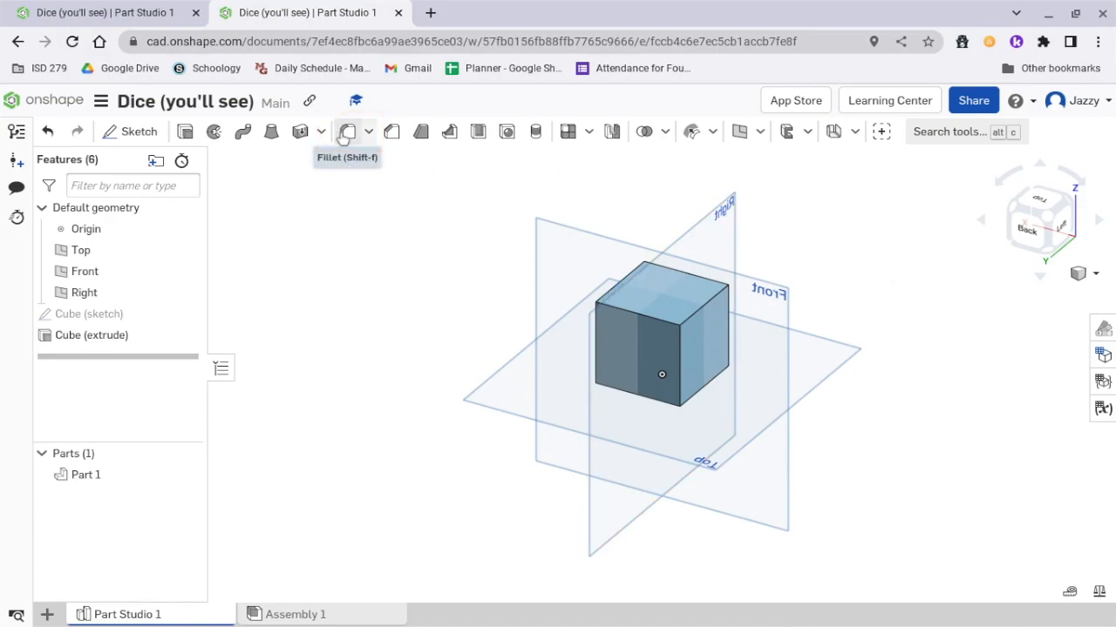
pyautogui.click(346, 138)
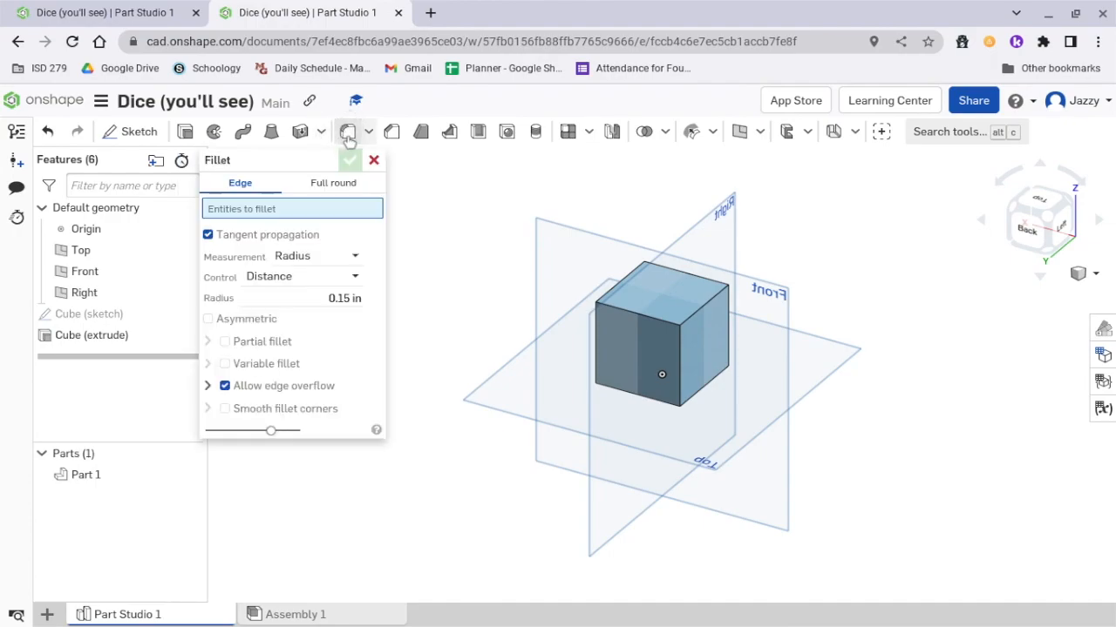
pyautogui.click(639, 316)
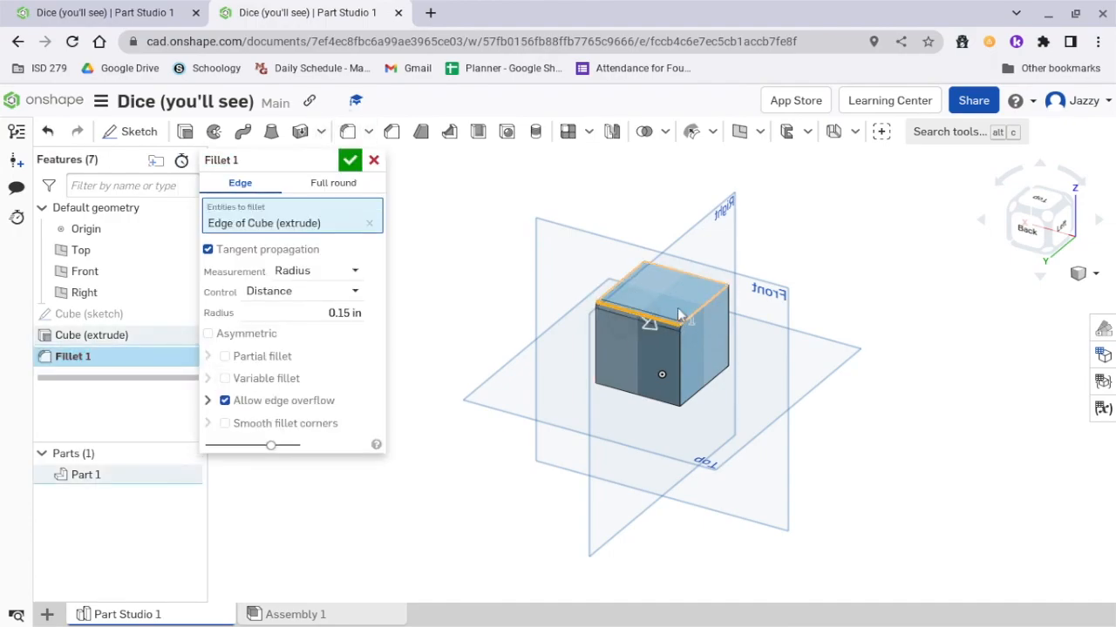
pyautogui.click(673, 295)
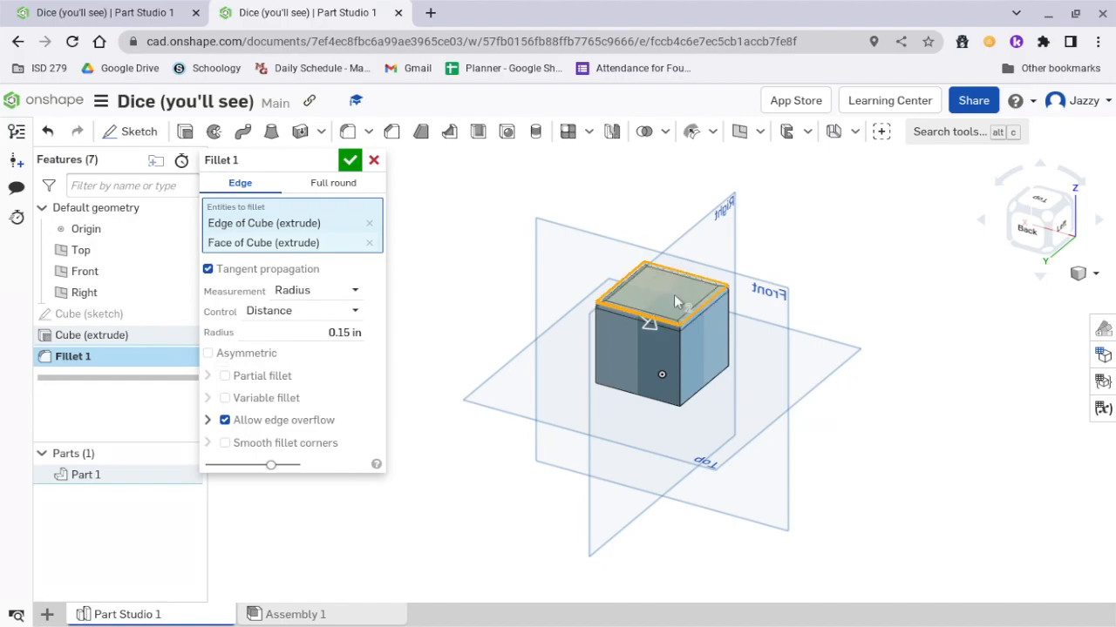
pyautogui.moveTo(538, 202); pyautogui.dragTo(786, 445)
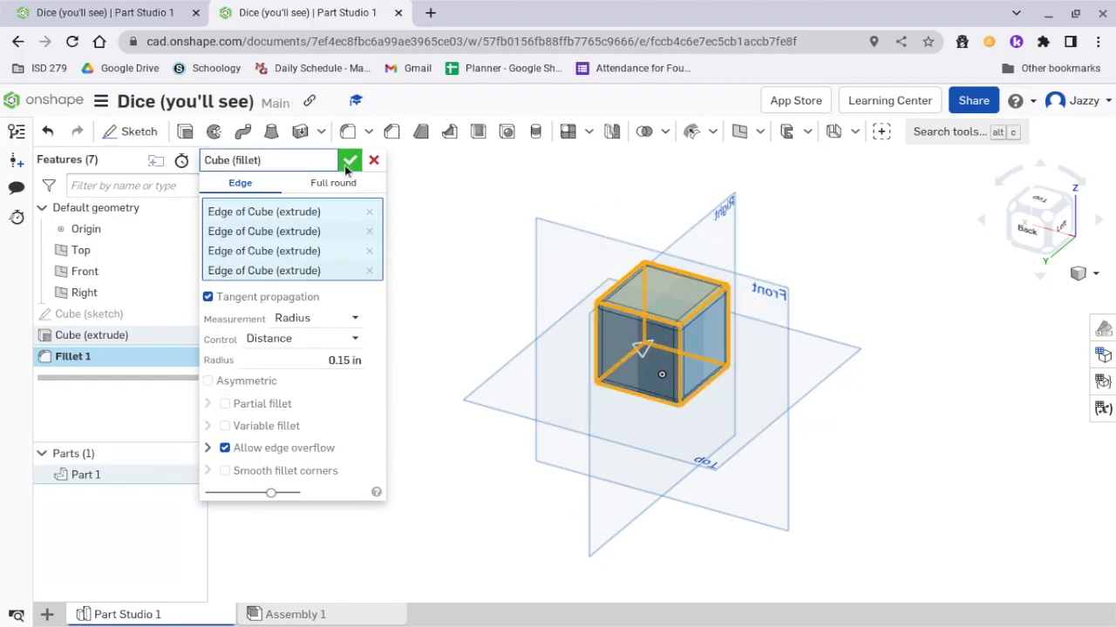
pyautogui.click(302, 363)
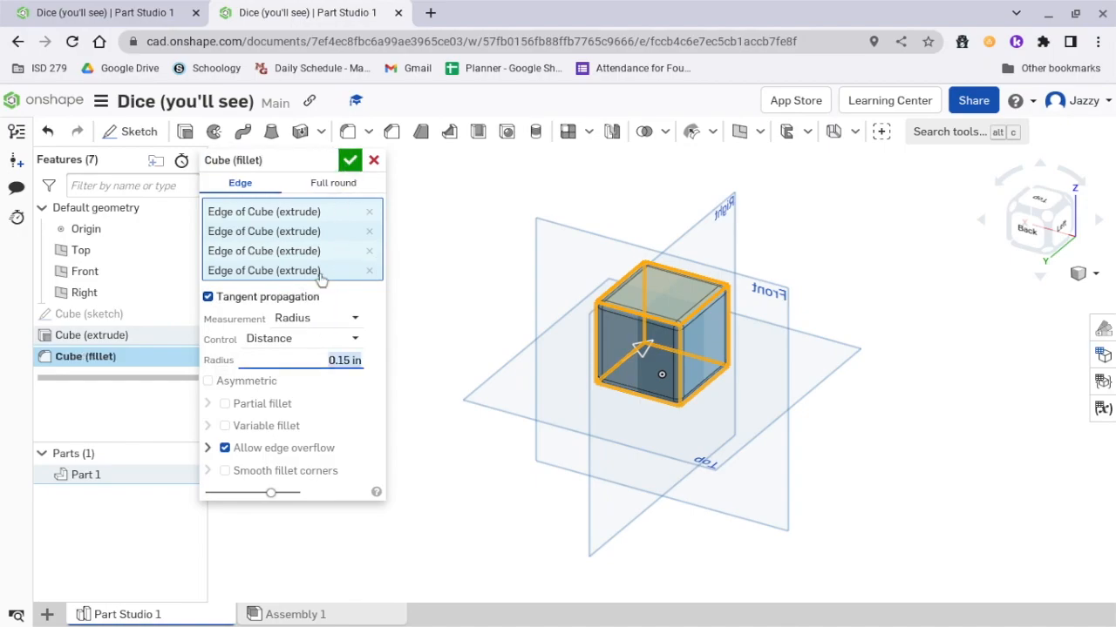
pyautogui.click(349, 160)
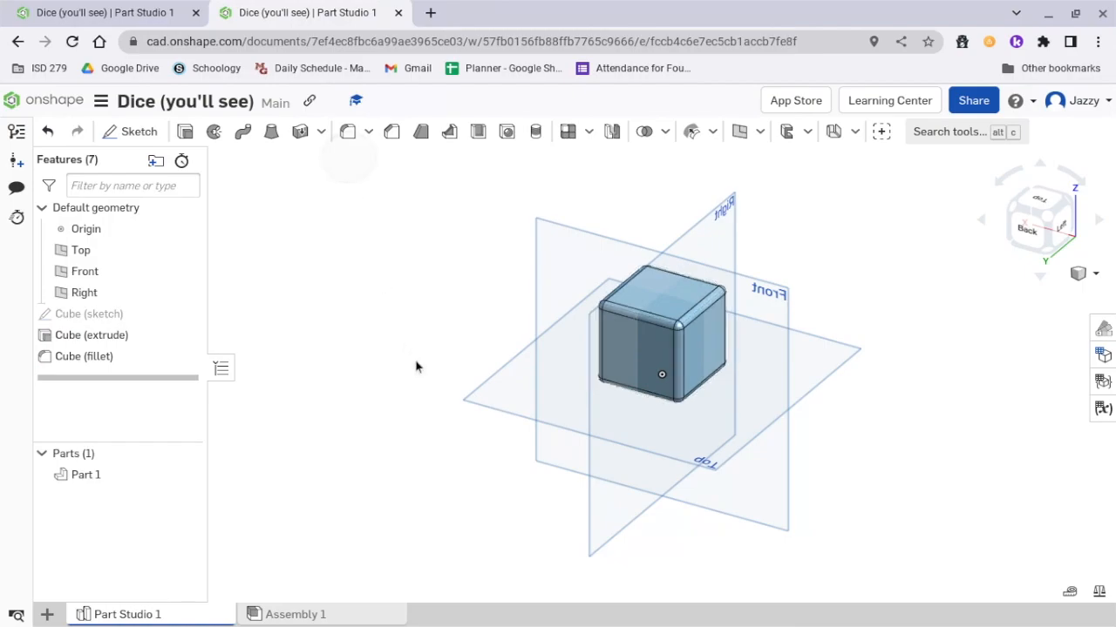
# Start a new sketch on the cube's bottom face and view that face straight on.
pyautogui.click(131, 132)
pyautogui.moveTo(516, 337)
pyautogui.mouseDown(button='right')
pyautogui.moveTo(571, 246)
pyautogui.moveTo(526, 356)
pyautogui.moveTo(562, 269)
pyautogui.moveTo(671, 340)
pyautogui.mouseUp(button='right')
pyautogui.click(671, 340)
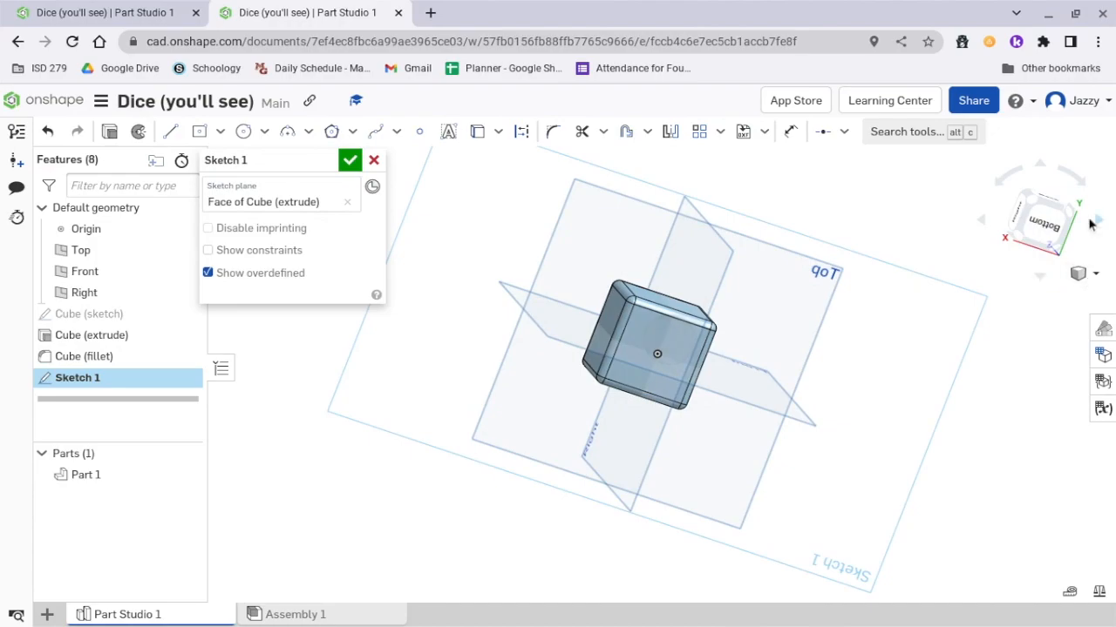
pyautogui.click(1044, 225)
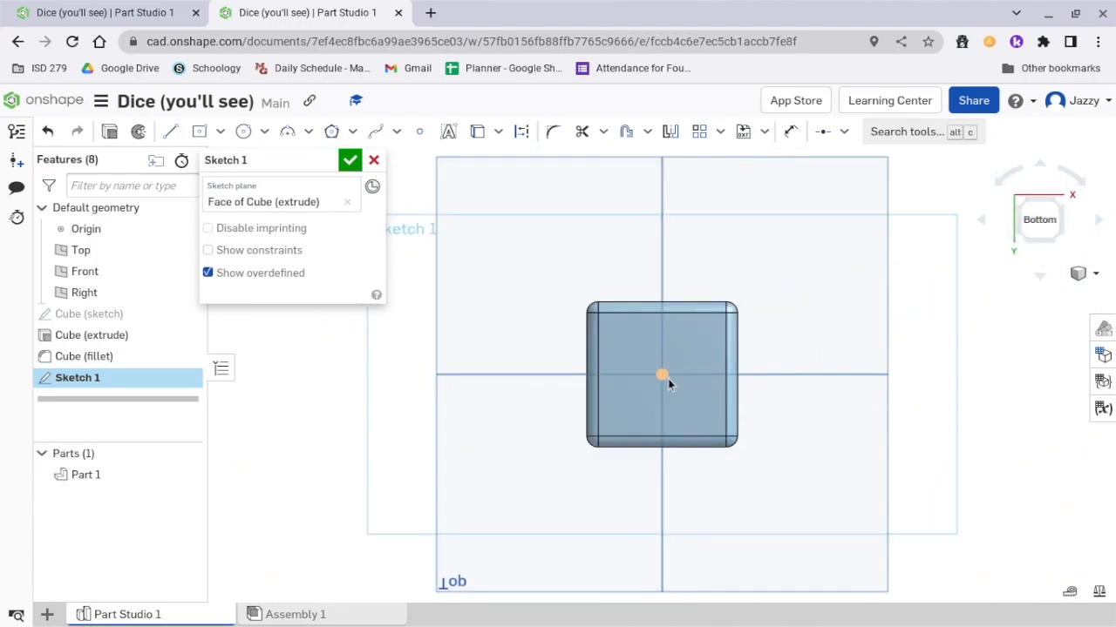
# Sketch a circle in the upper-left area of the bottom face, about 0.29 in below the cube's upper edge.
pyautogui.scroll(3, 667, 378)
pyautogui.press('c')
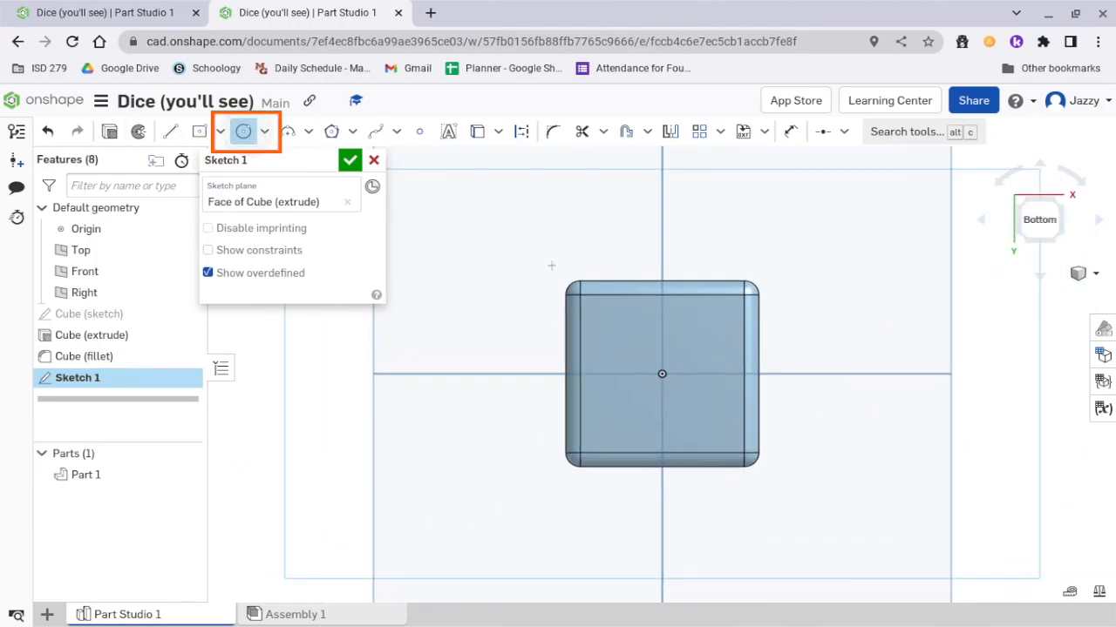
pyautogui.click(617, 335)
pyautogui.click(636, 314)
# Dimension the circle's outline 0.25 in from the cube's upper edge and 0.25 in from its left edge.
pyautogui.click(796, 133)
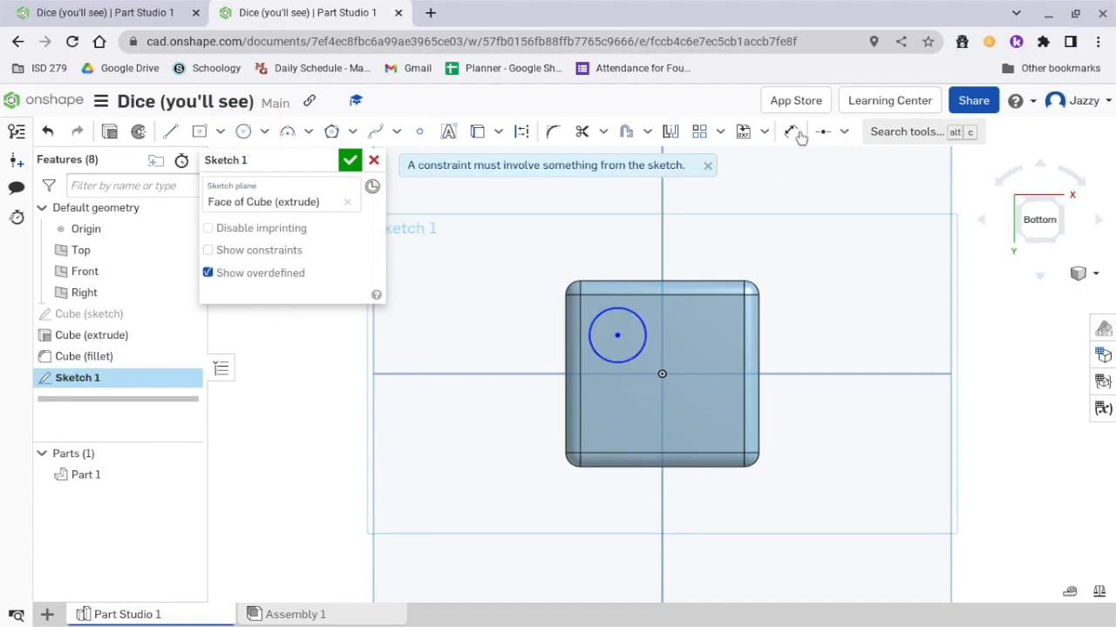
pyautogui.click(796, 133)
pyautogui.click(617, 303)
pyautogui.click(511, 340)
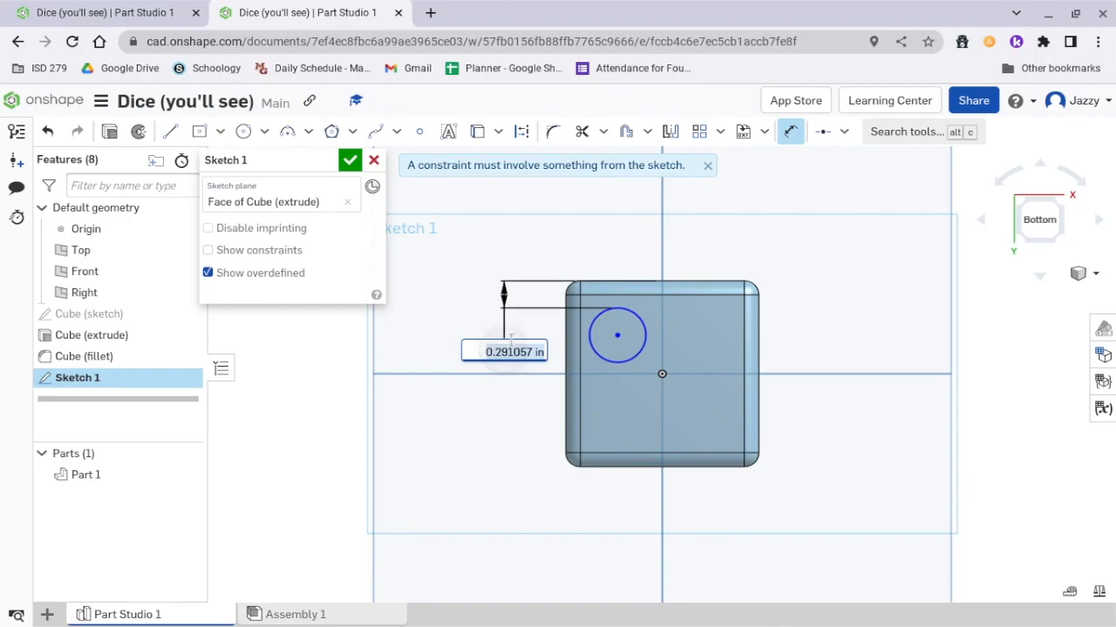
pyautogui.write('0.25')
pyautogui.press('Return')
pyautogui.click(615, 309)
pyautogui.click(566, 333)
pyautogui.click(470, 234)
pyautogui.write('.25')
pyautogui.press('Return')
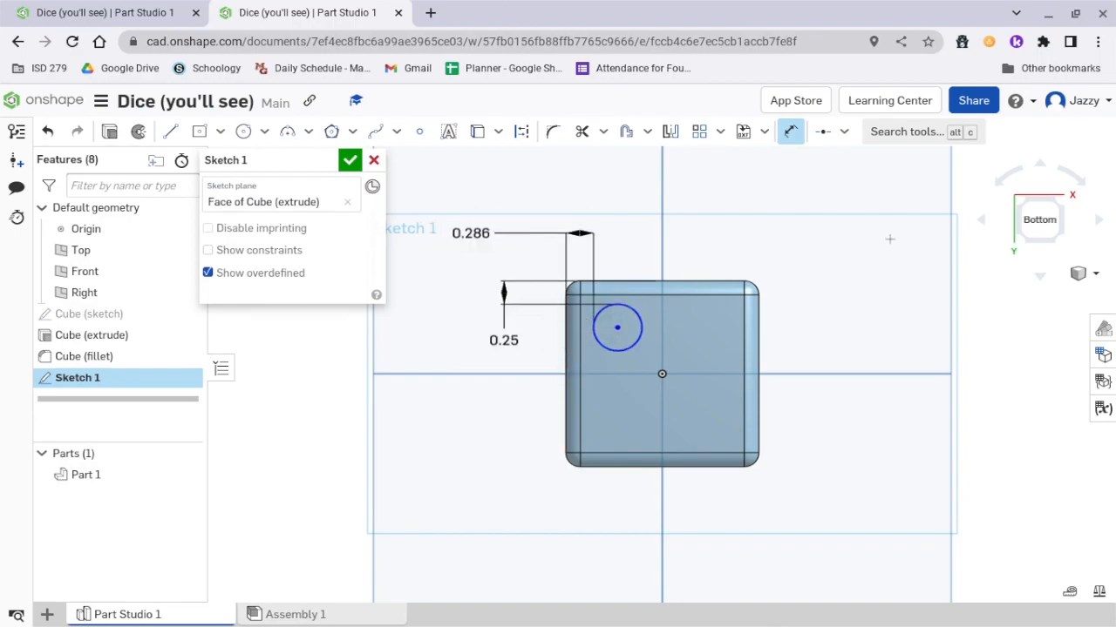
# Set the circle's diameter to 0.5 in.
pyautogui.click(626, 308)
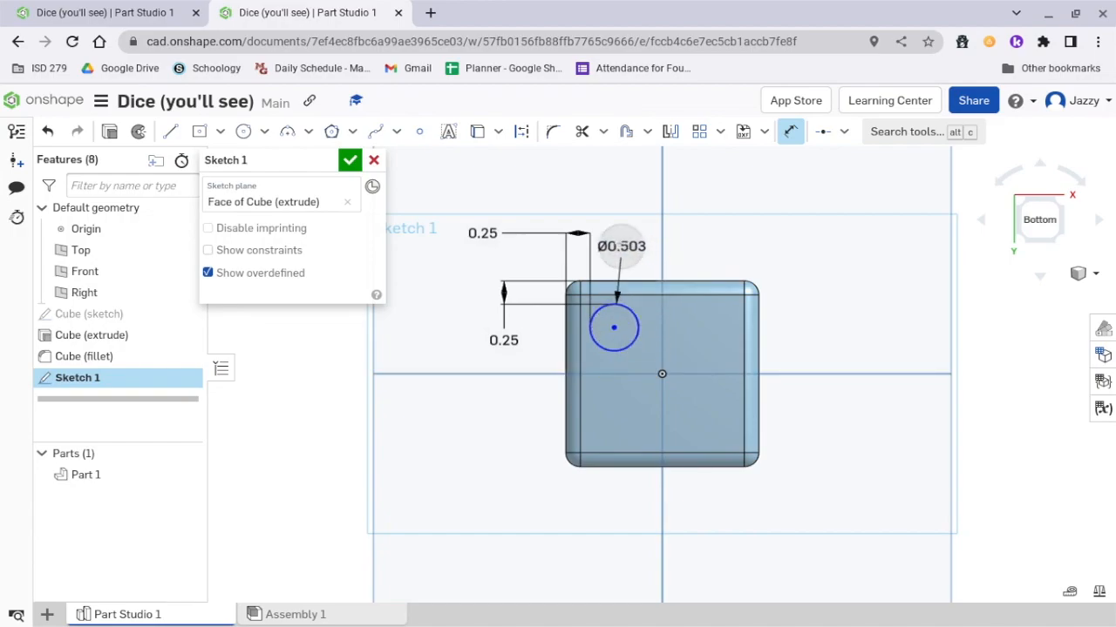
pyautogui.click(623, 247)
pyautogui.write('0.5')
pyautogui.press('Return')
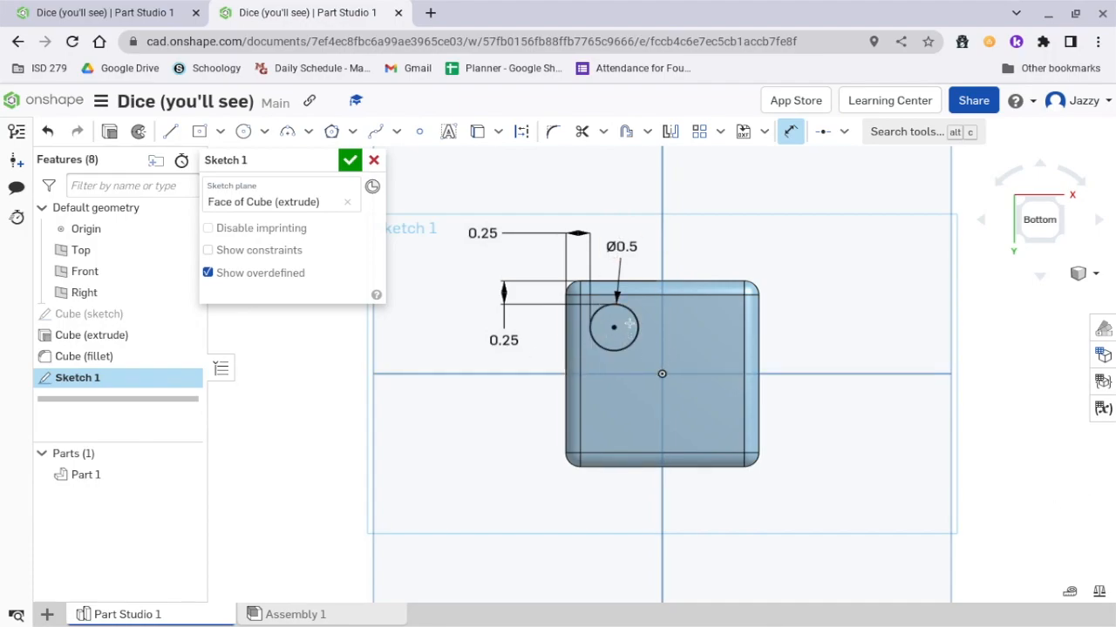
# Create a horizontal linear pattern of the circle with 2 instances spaced 1 in apart.
pyautogui.click(700, 135)
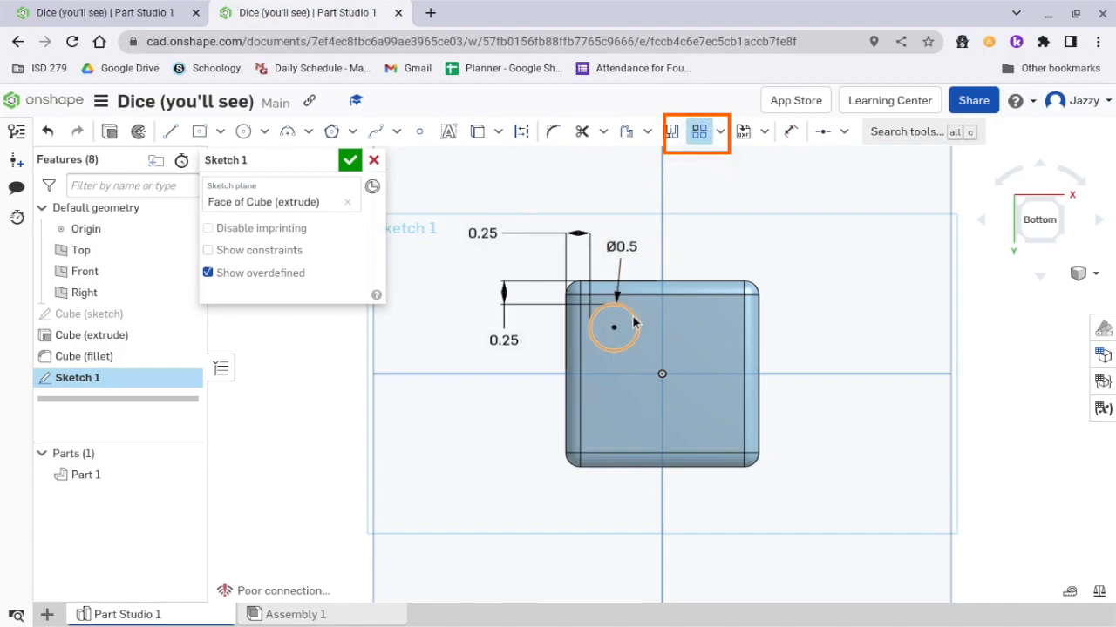
pyautogui.click(634, 322)
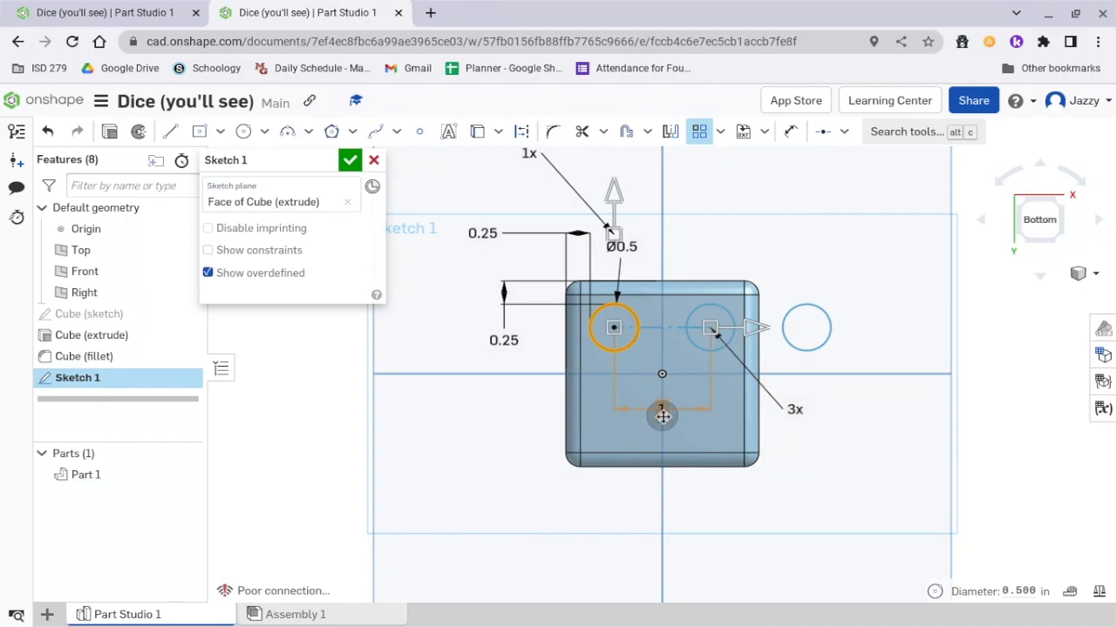
pyautogui.doubleClick(661, 410)
pyautogui.press('Return')
pyautogui.doubleClick(793, 408)
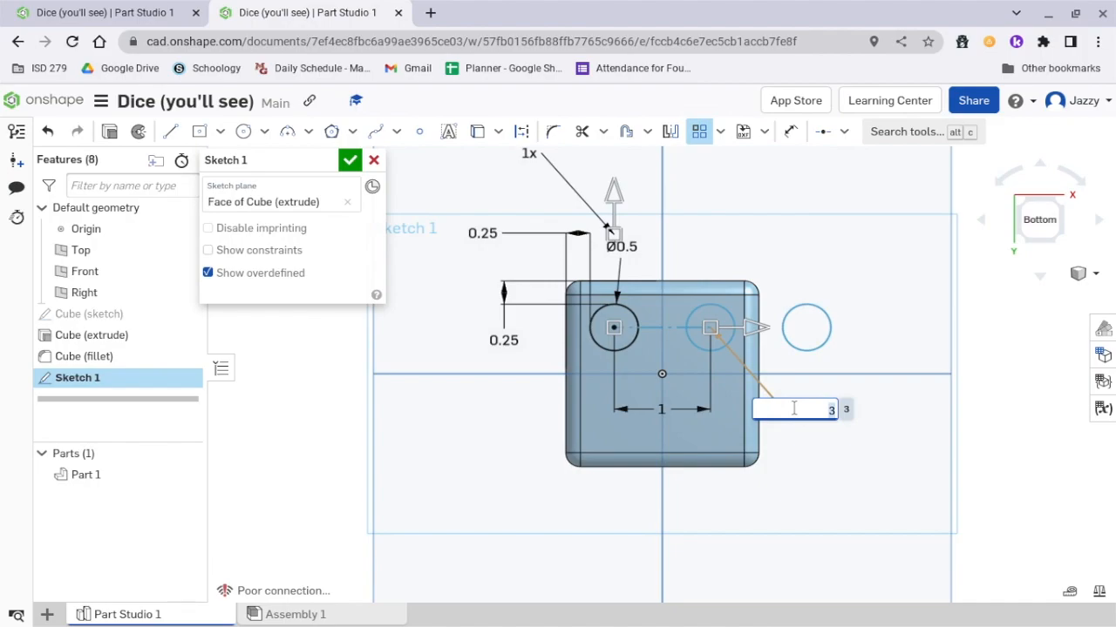
pyautogui.write('2')
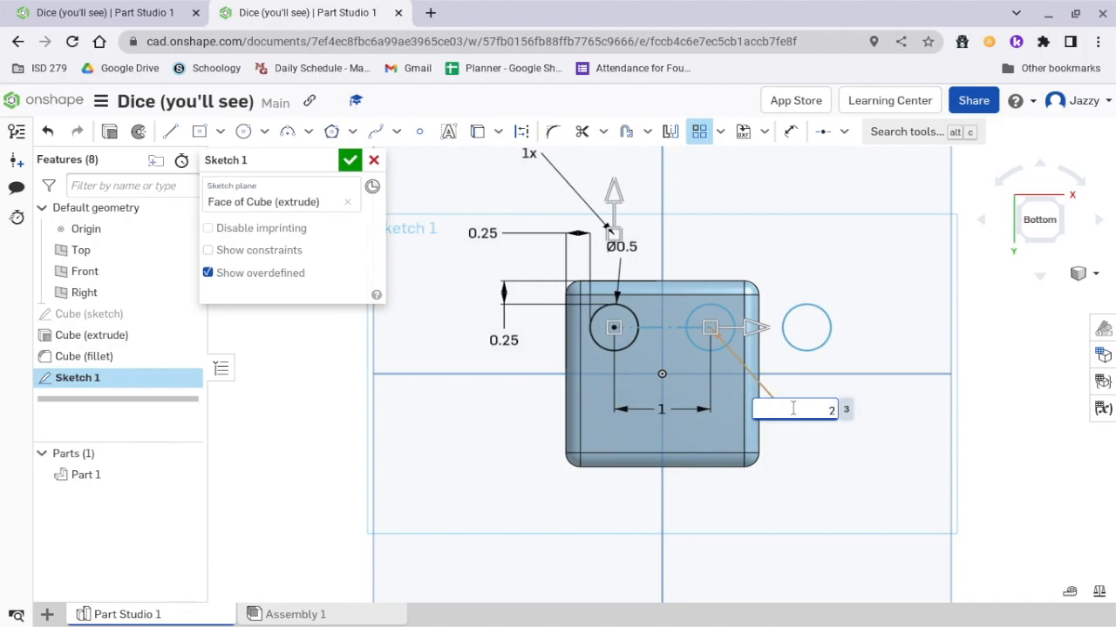
pyautogui.press('Return')
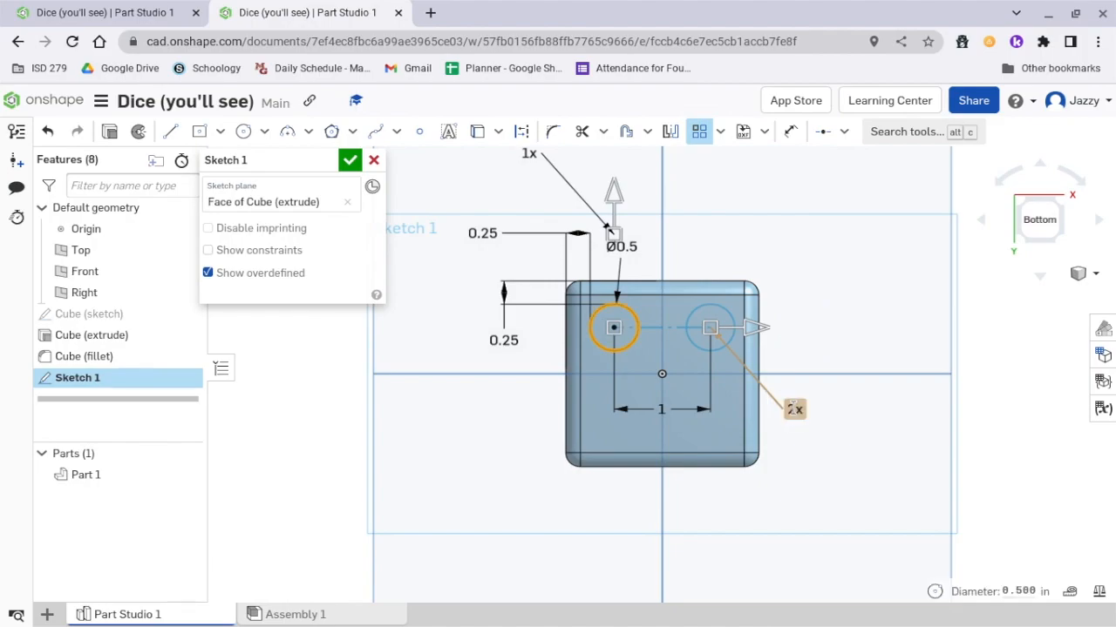
pyautogui.click(810, 306)
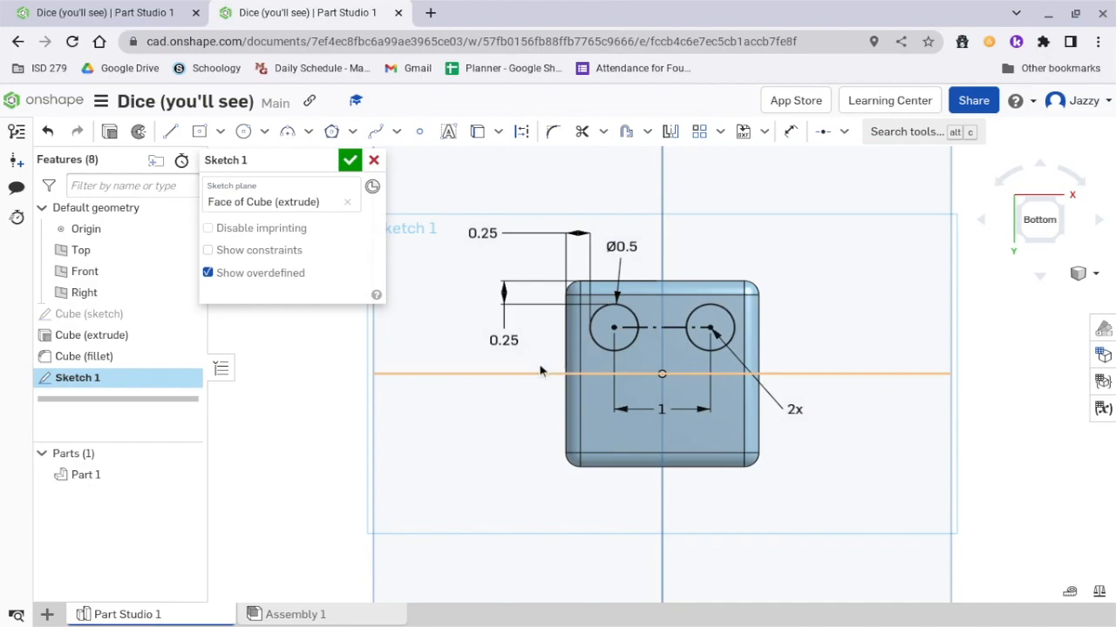
# Draw a horizontal construction line through the origin, from the cube's left edge to just past its right edge.
pyautogui.click(171, 133)
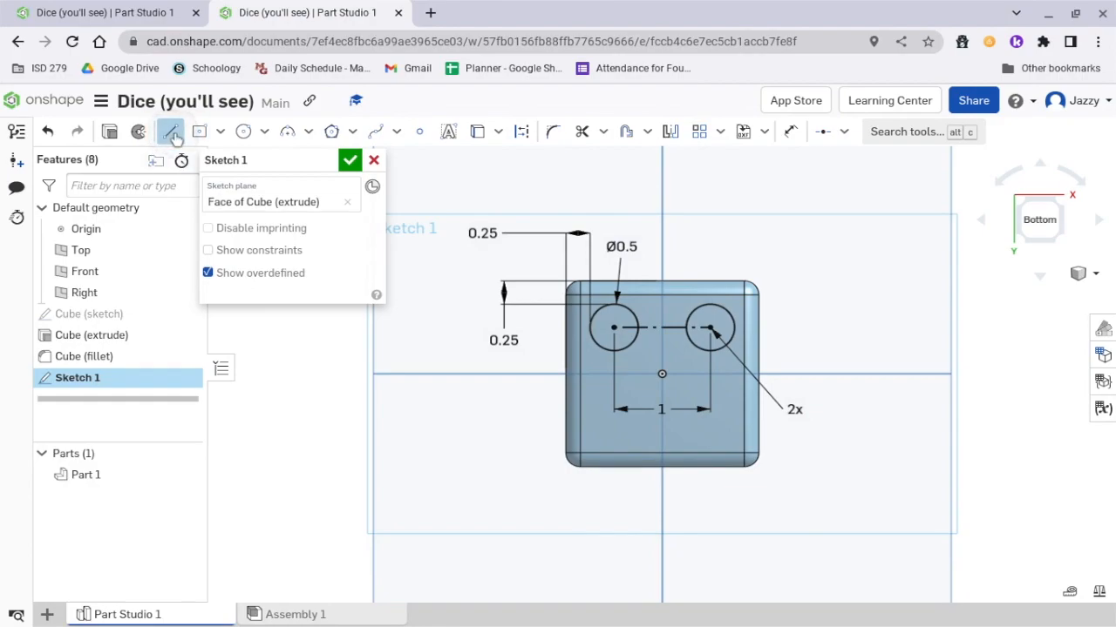
pyautogui.click(521, 131)
pyautogui.scroll(4, 562, 373)
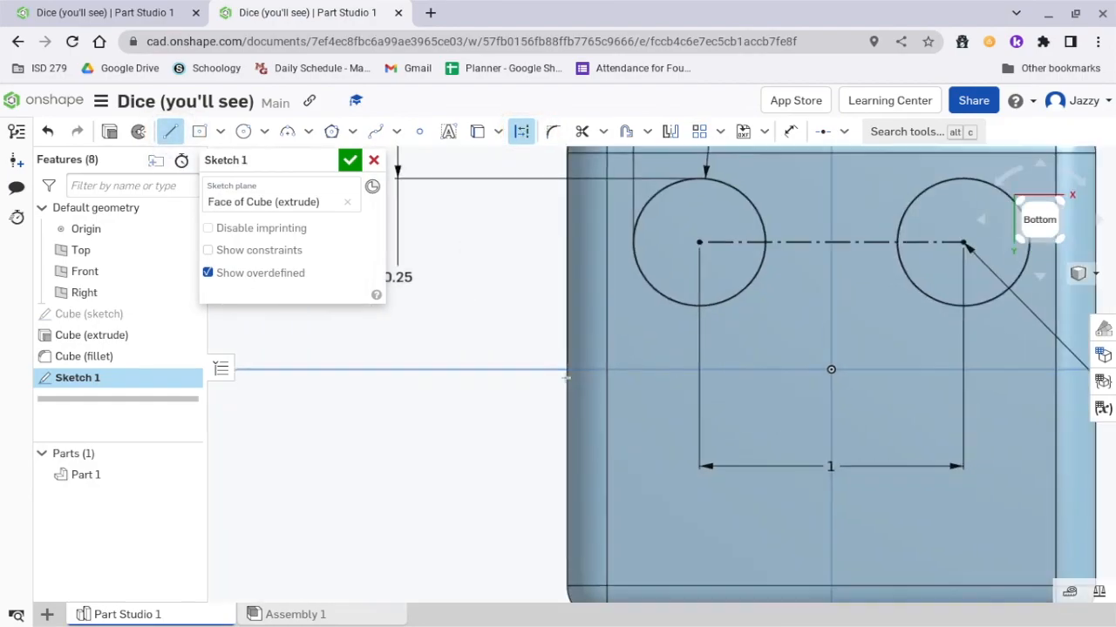
pyautogui.scroll(-2, 558, 372)
pyautogui.click(587, 369)
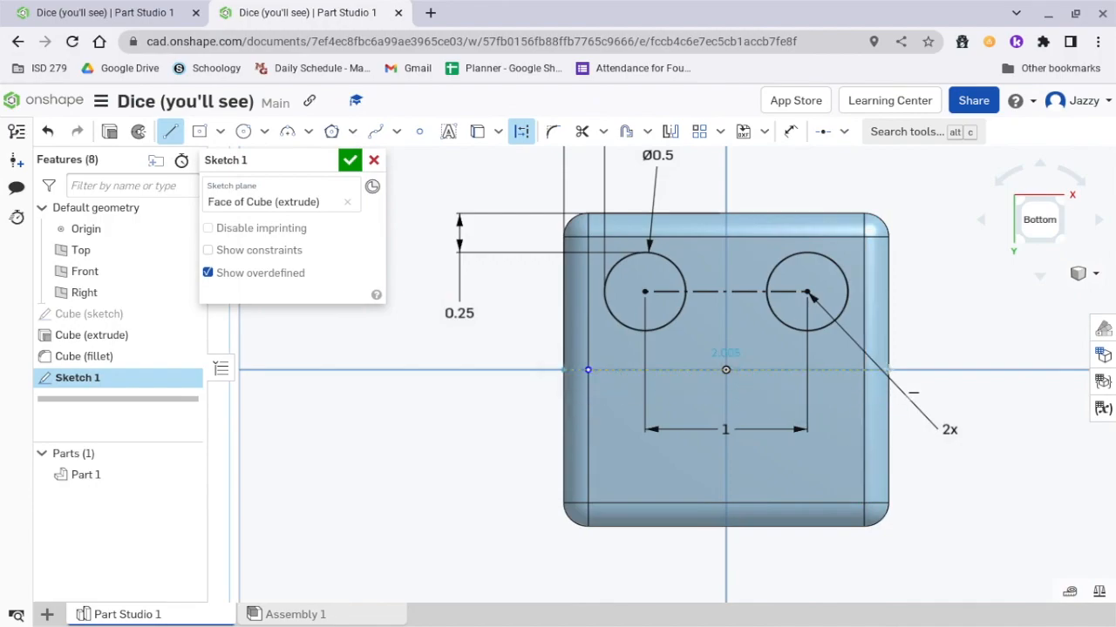
pyautogui.click(887, 369)
pyautogui.press('Escape')
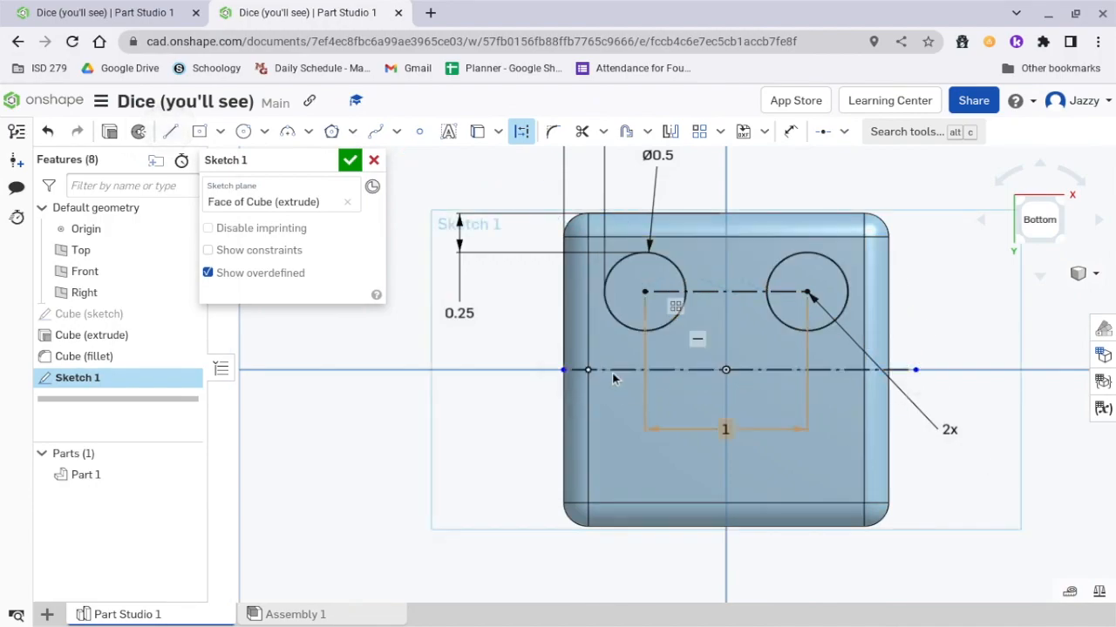
pyautogui.scroll(3, 611, 373)
pyautogui.scroll(-5, 571, 396)
pyautogui.scroll(2, 598, 353)
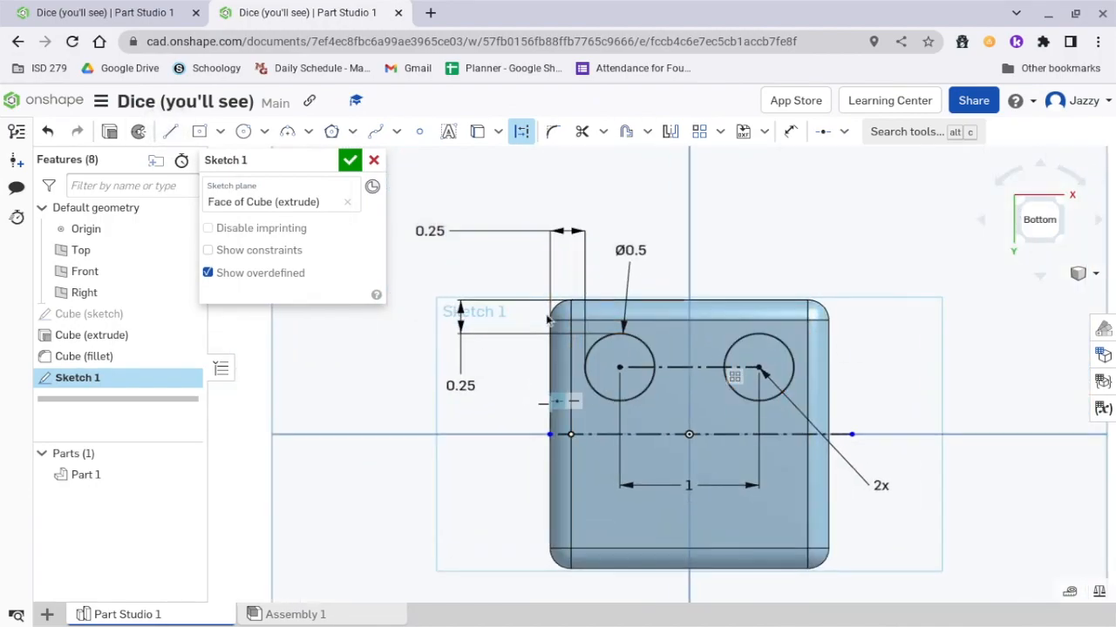
# Constrain the right endpoint of the horizontal construction line coincident with the cube's right edge.
pyautogui.click(843, 136)
pyautogui.click(859, 166)
pyautogui.scroll(3, 528, 466)
pyautogui.scroll(2, 610, 459)
pyautogui.scroll(-5, 610, 466)
pyautogui.scroll(5, 872, 436)
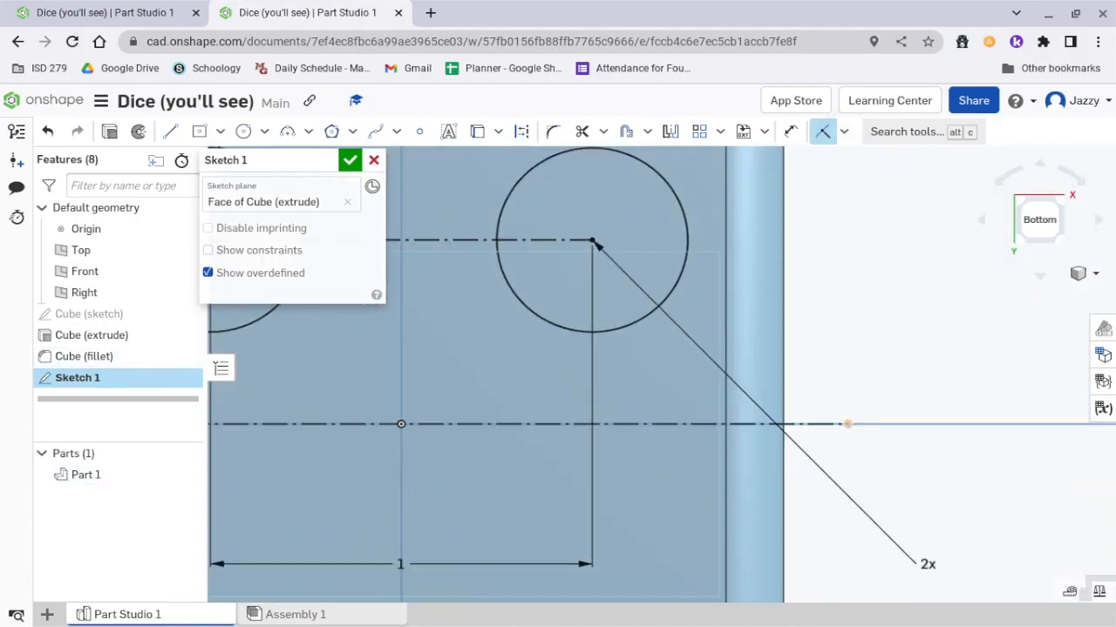
pyautogui.scroll(-6, 786, 353)
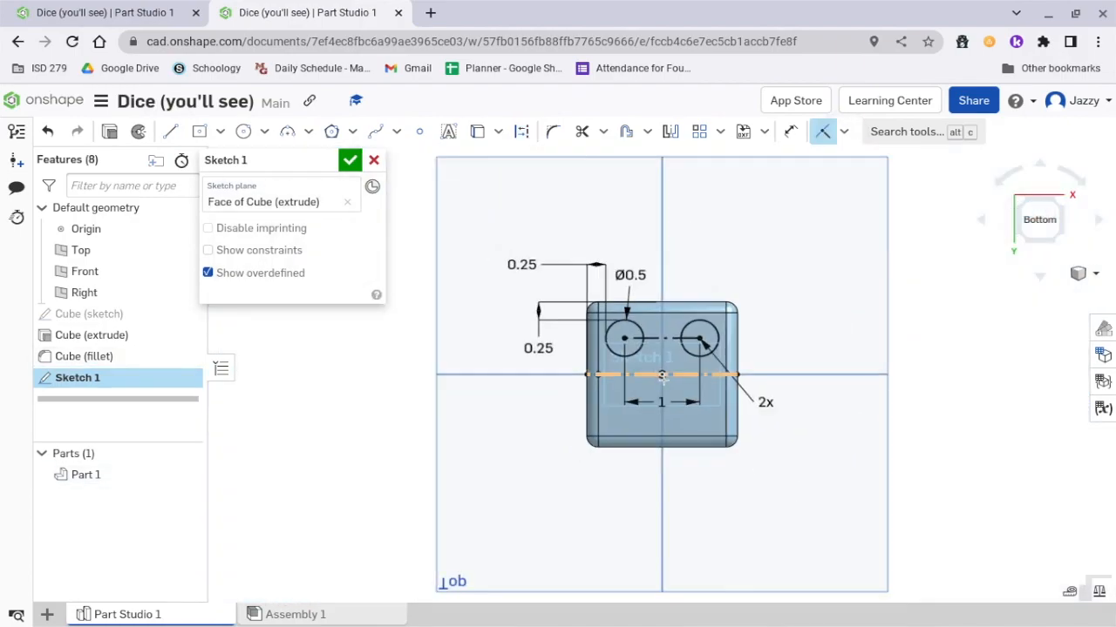
pyautogui.scroll(1, 769, 186)
pyautogui.scroll(2, 645, 340)
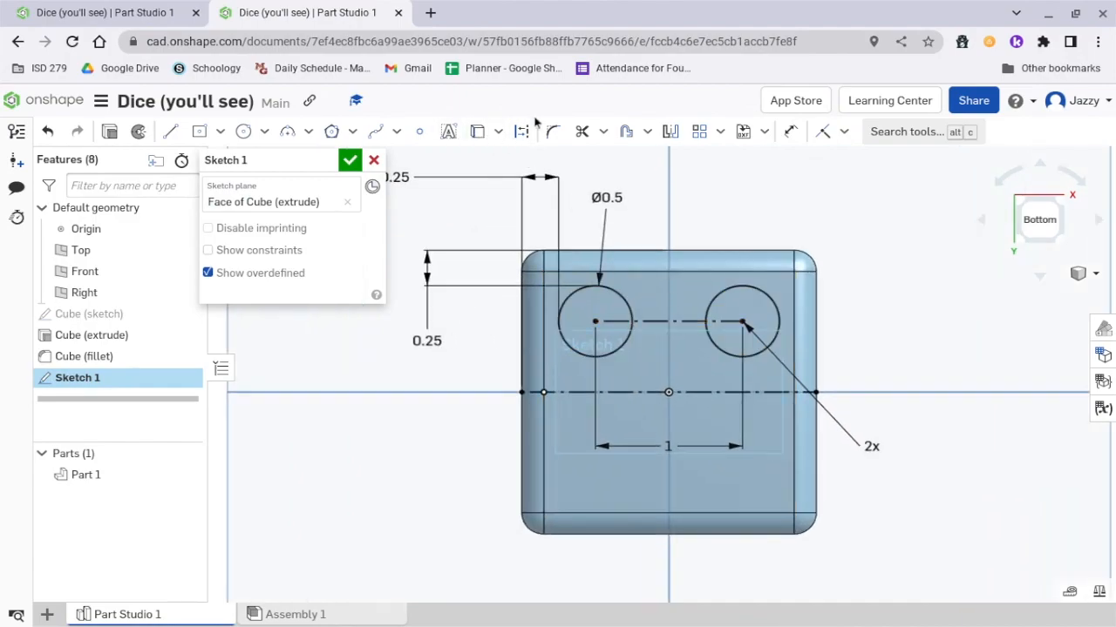
# Mirror the two upper circles across the horizontal construction line.
pyautogui.click(672, 132)
pyautogui.click(571, 392)
pyautogui.moveTo(545, 265); pyautogui.dragTo(873, 397)
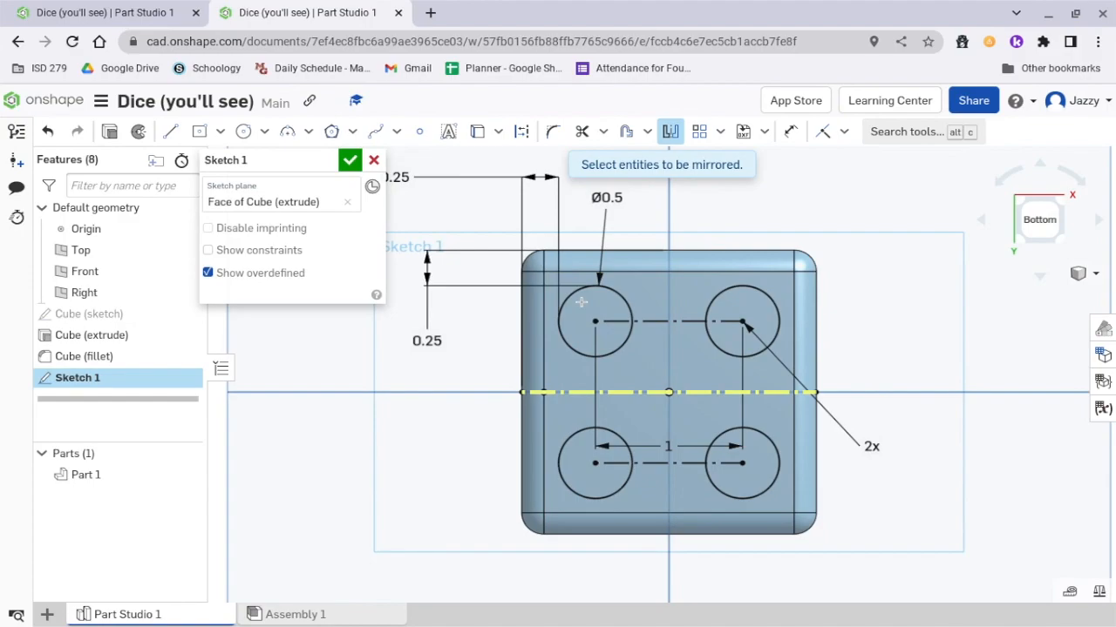
pyautogui.click(670, 131)
# Rename the sketch "4 holes" and finish it.
pyautogui.click(326, 158)
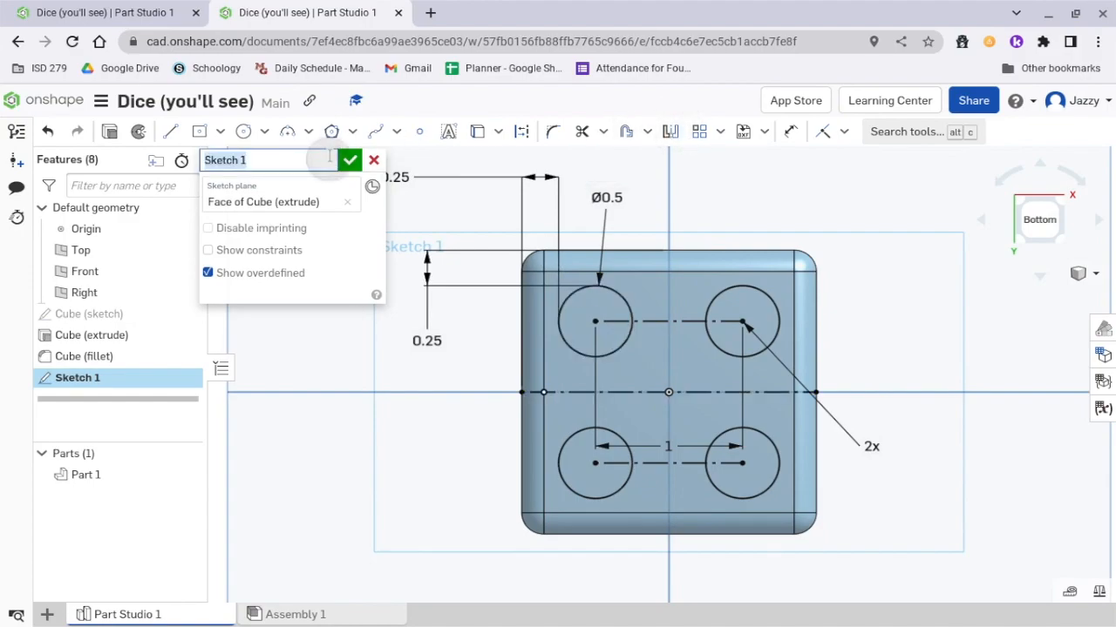
pyautogui.write('4 holes')
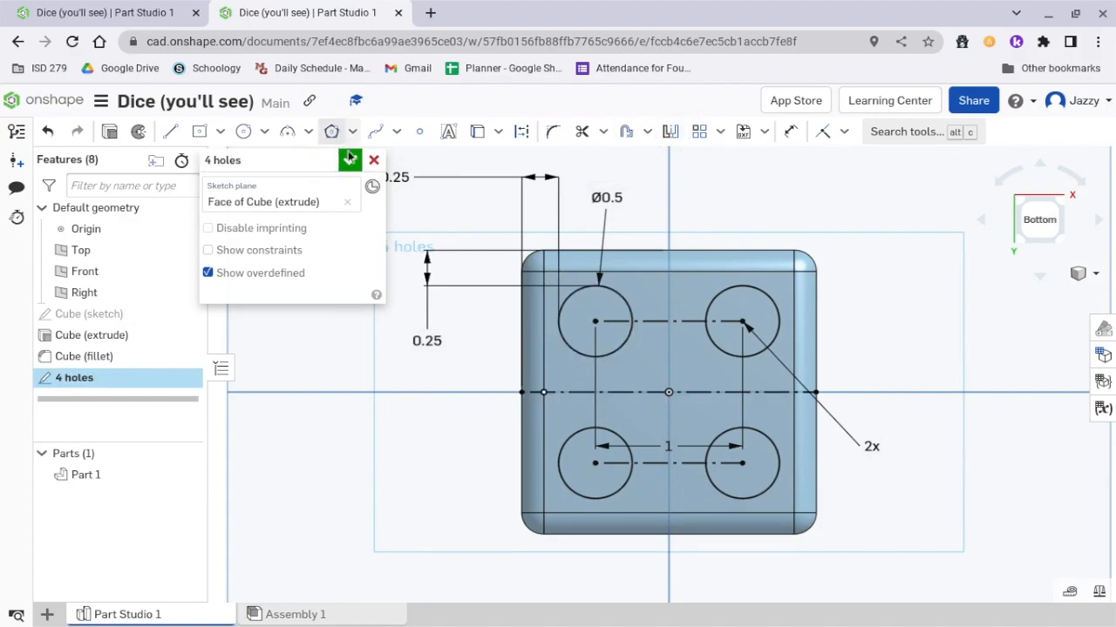
pyautogui.click(349, 159)
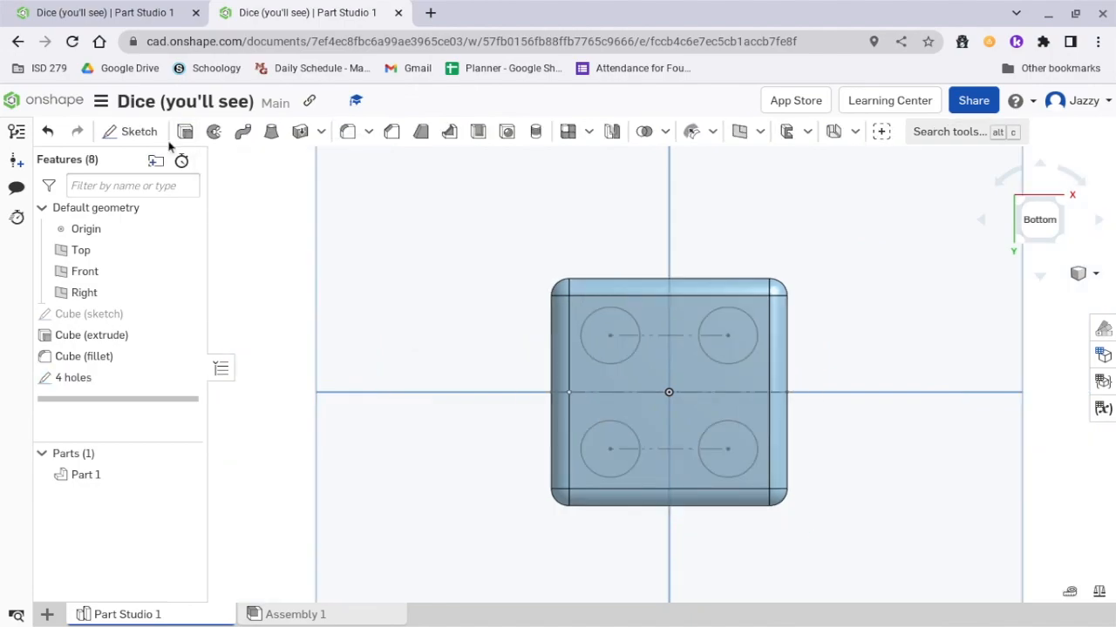
# Cut the four sketched circles 0.1 in deep into the cube with a blind Remove extrude.
pyautogui.click(183, 132)
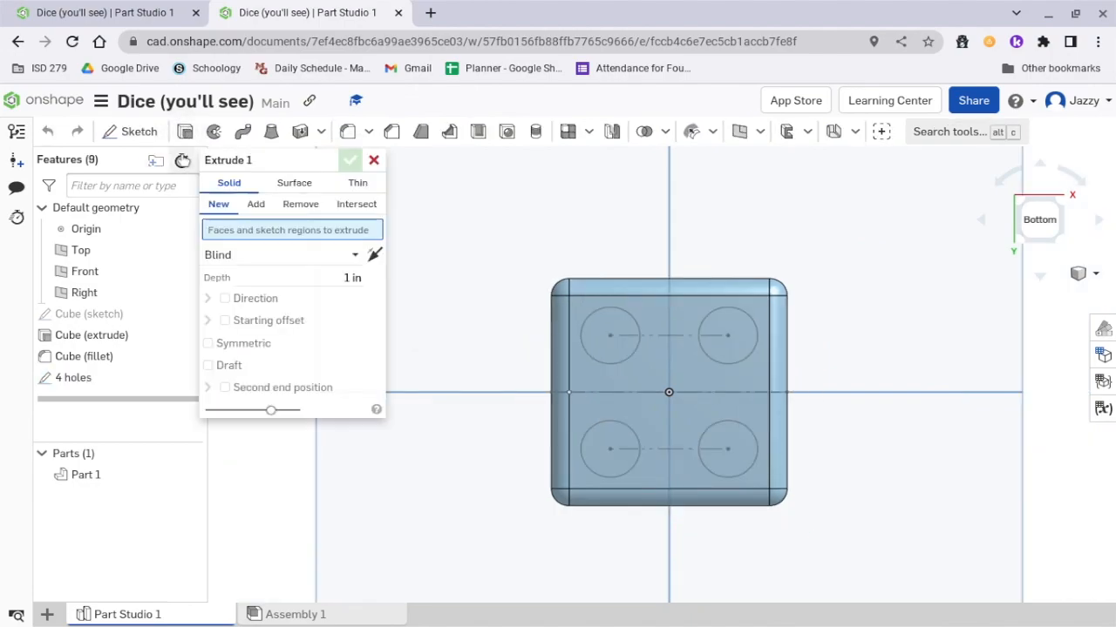
pyautogui.click(300, 204)
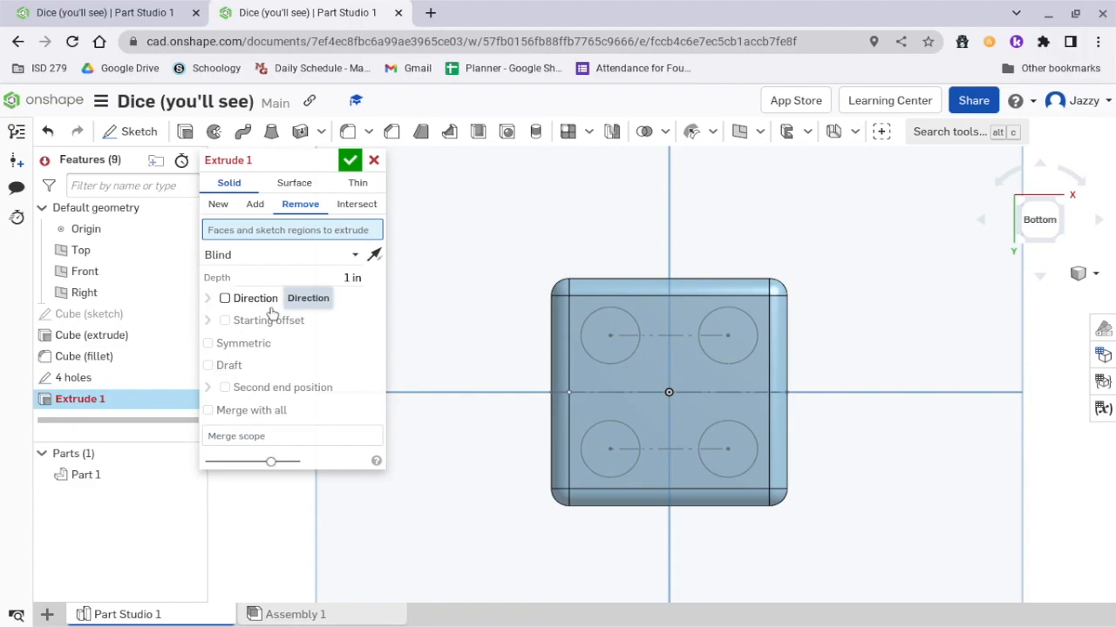
pyautogui.click(622, 321)
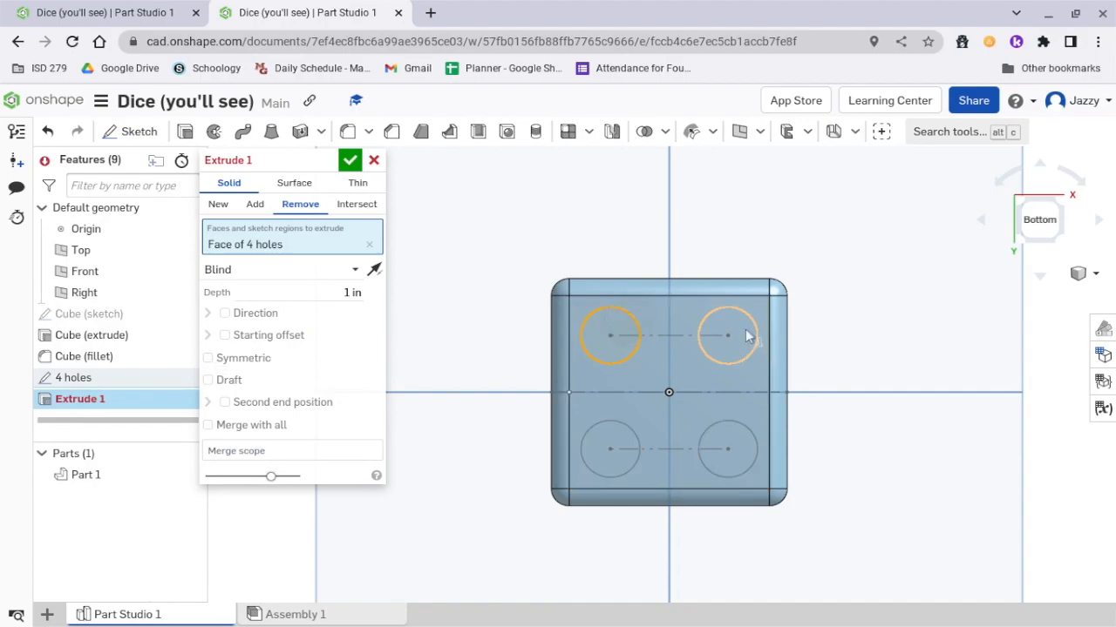
pyautogui.click(742, 335)
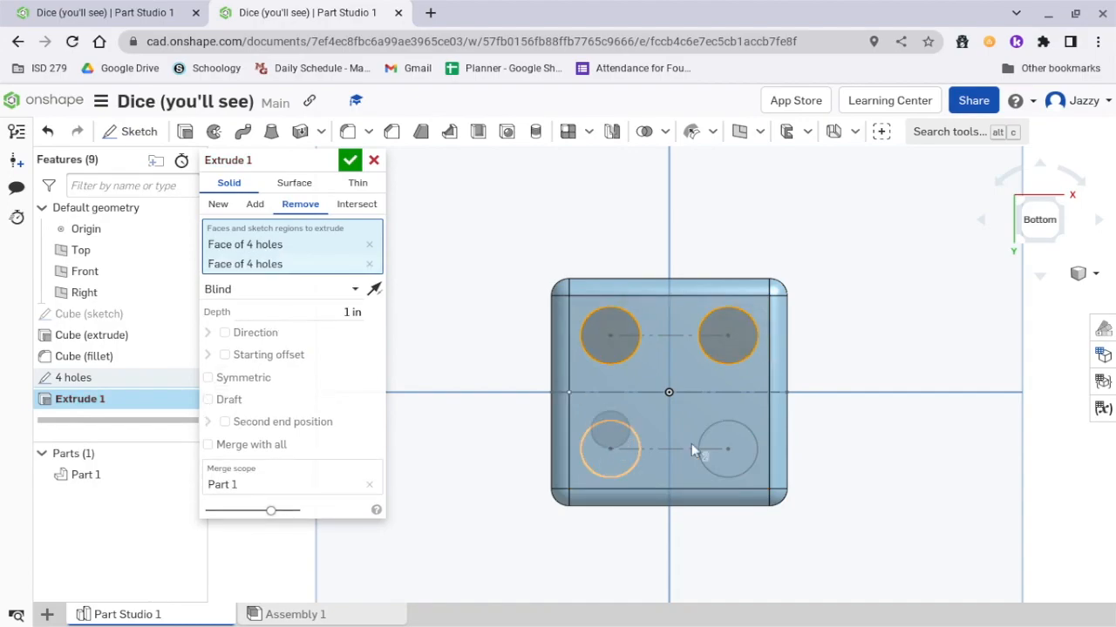
pyautogui.click(742, 442)
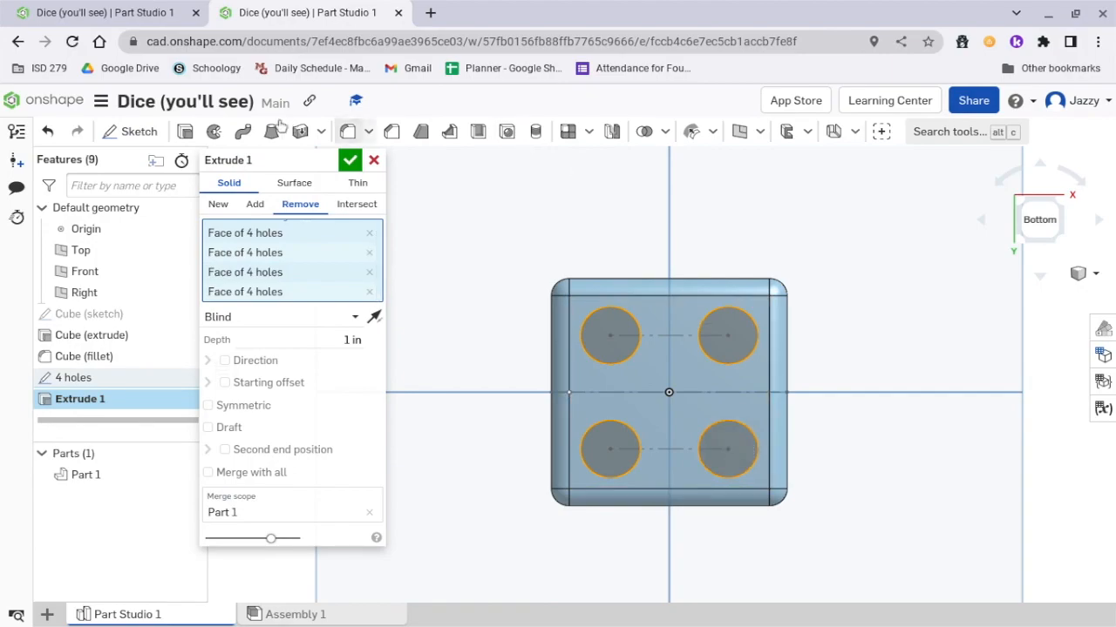
pyautogui.click(297, 339)
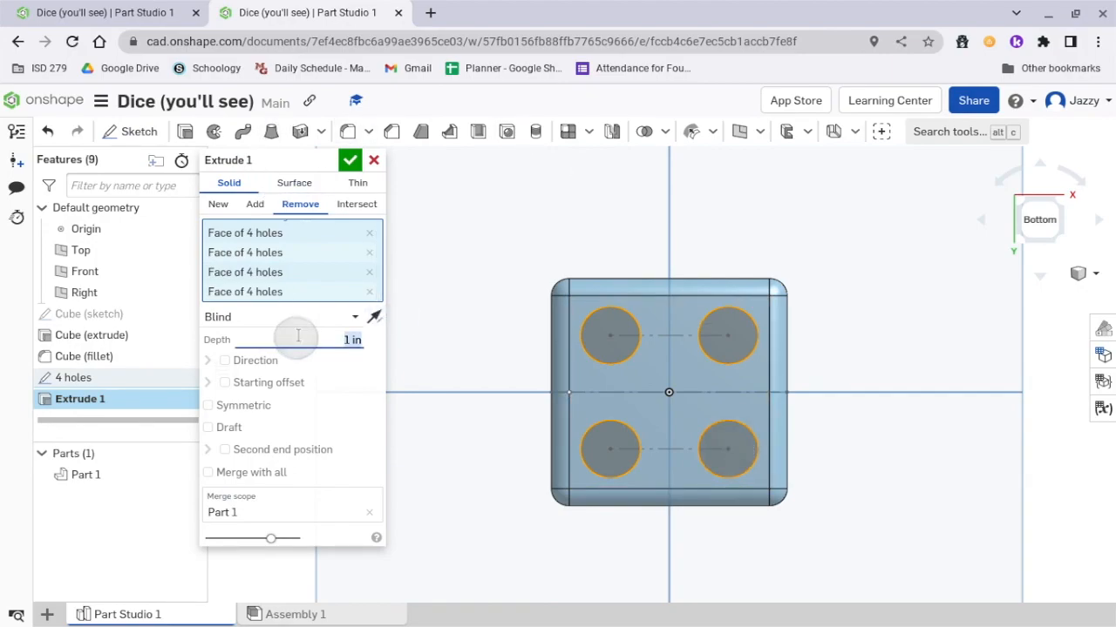
pyautogui.press('BackSpace')
pyautogui.write('.1')
pyautogui.press('Return')
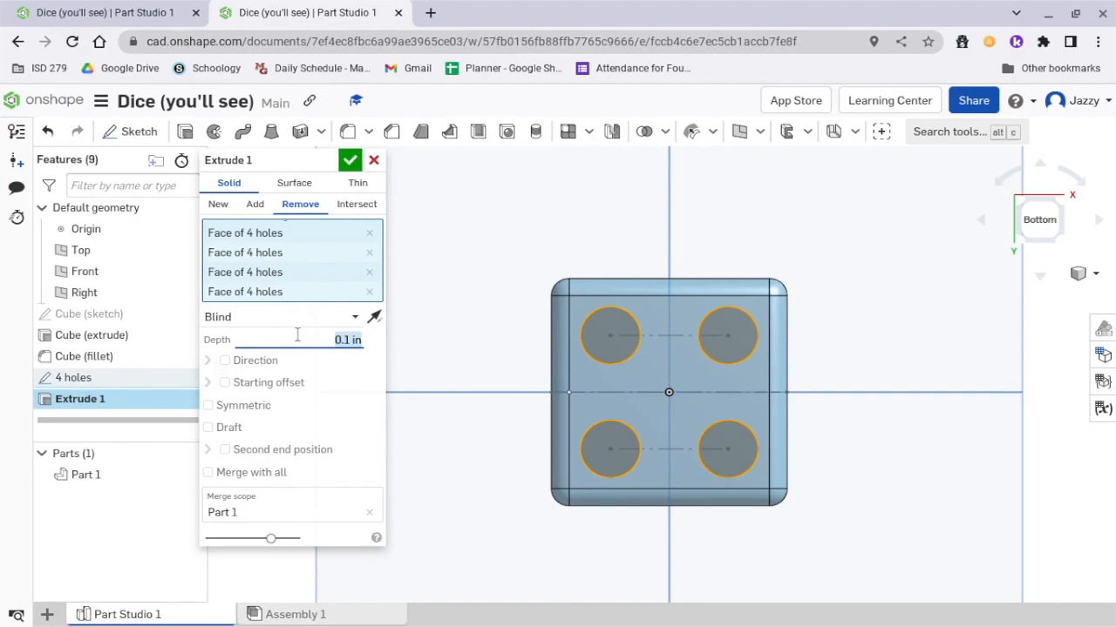
pyautogui.click(349, 159)
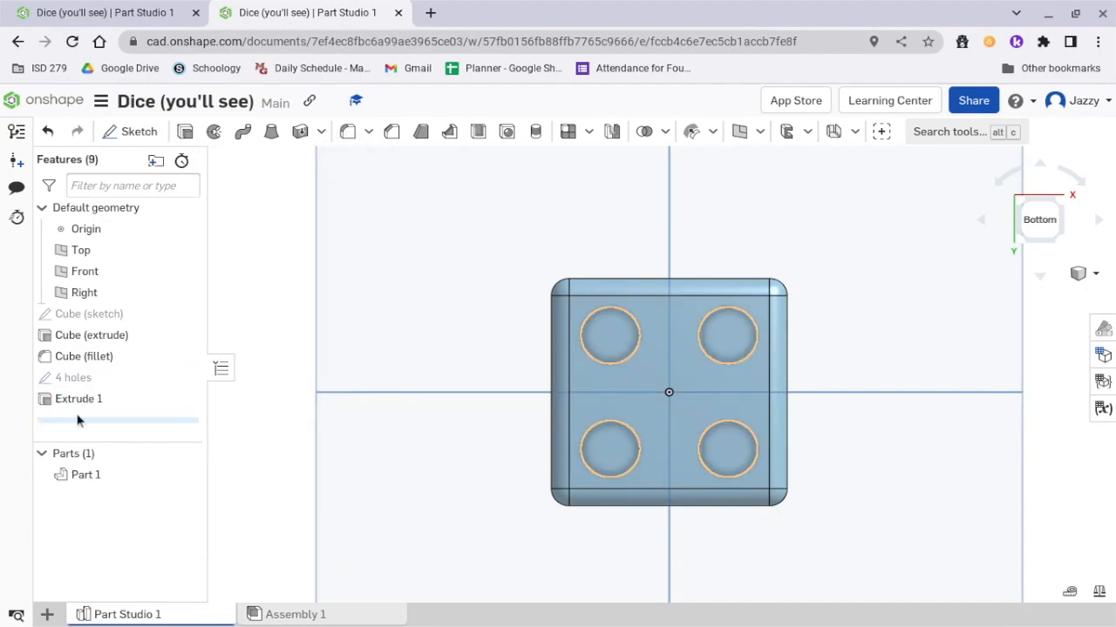
# Rename the hole-cutting extrude feature "4 holes (remove)".
pyautogui.rightClick(94, 396)
pyautogui.click(127, 416)
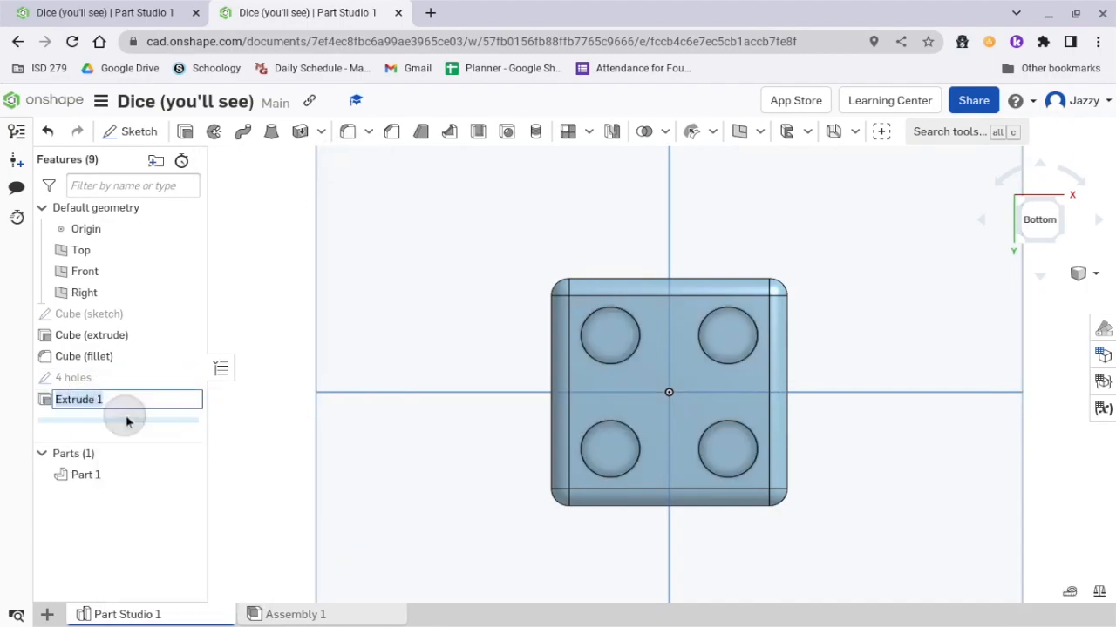
pyautogui.write('4 ho')
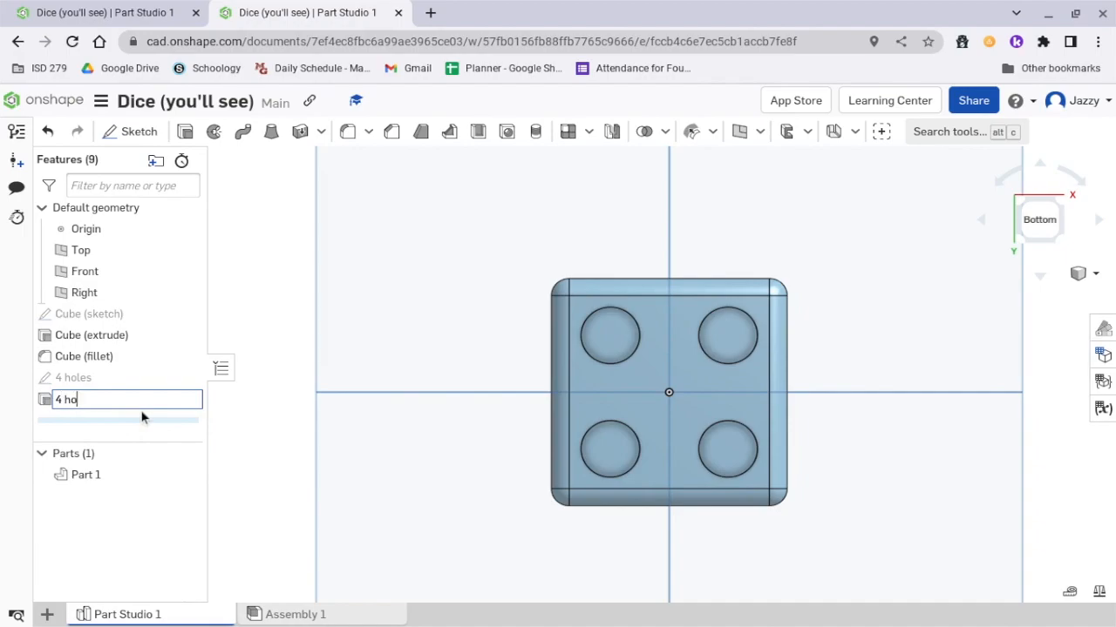
pyautogui.write('les (remove')
pyautogui.press('Return')
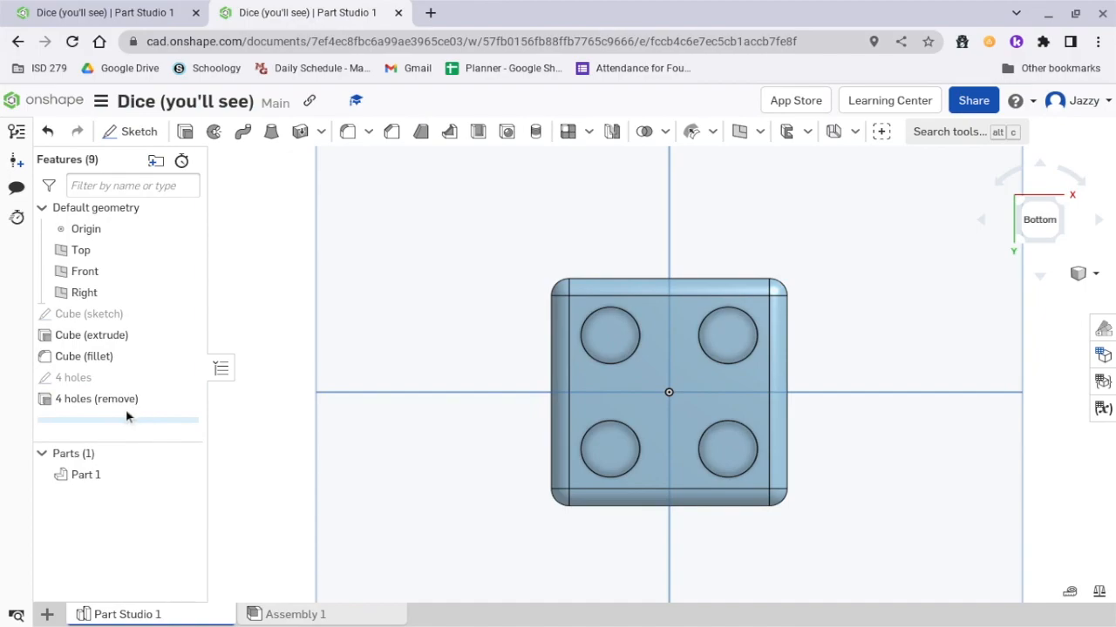
# Rename the "4 holes" sketch "4 holes (sketch)".
pyautogui.rightClick(138, 381)
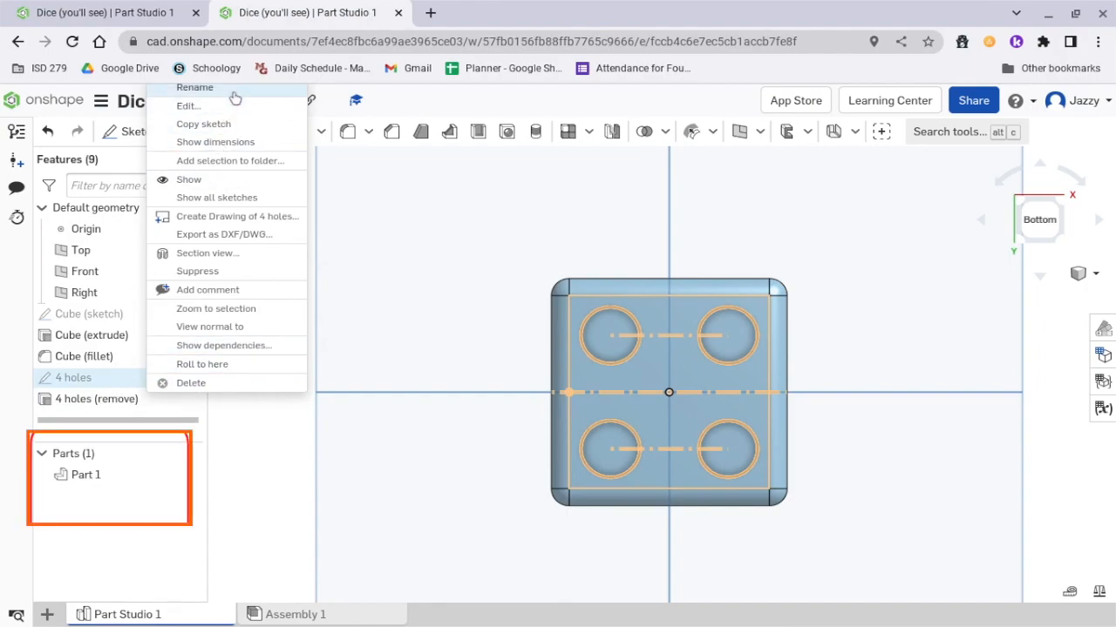
pyautogui.click(228, 88)
pyautogui.click(155, 378)
pyautogui.write('(')
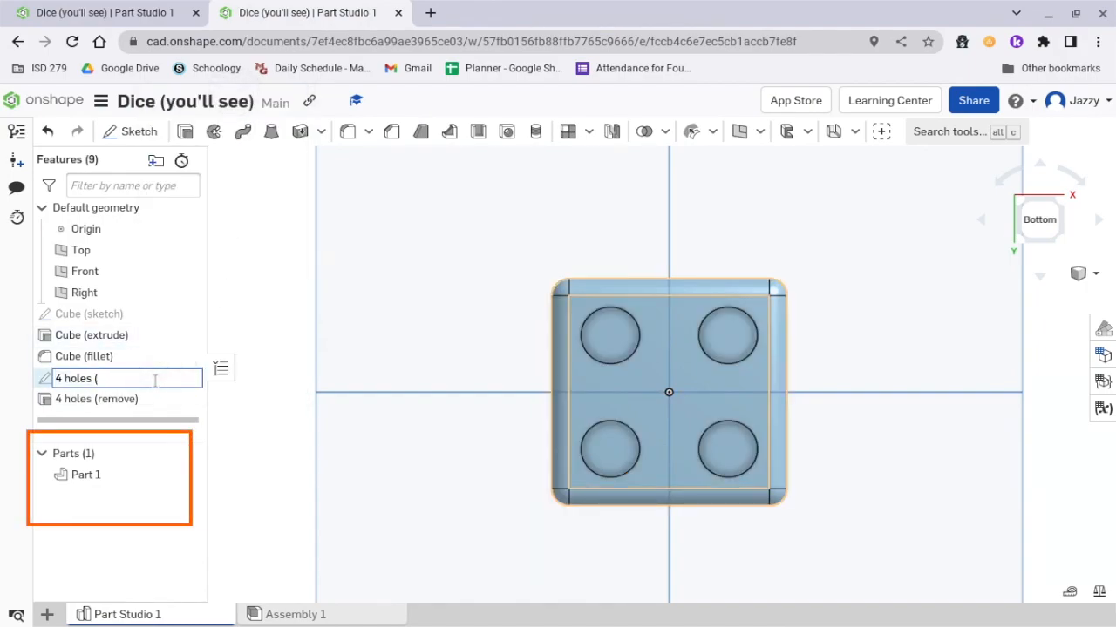
pyautogui.write('sketch)')
pyautogui.press('Return')
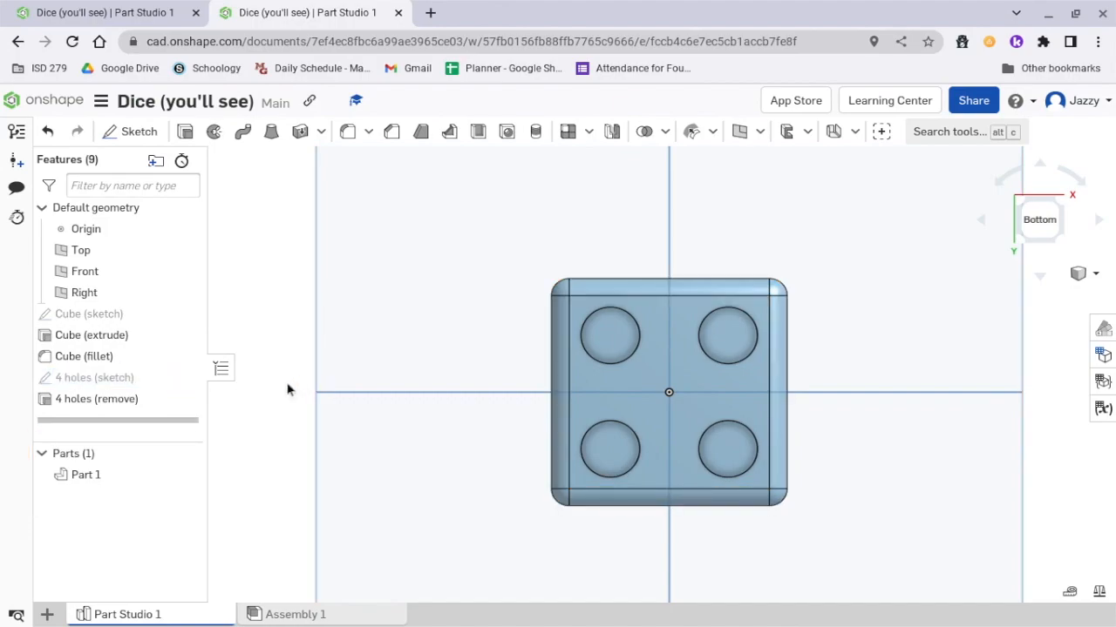
pyautogui.moveTo(881, 274); pyautogui.dragTo(894, 316, button='right')
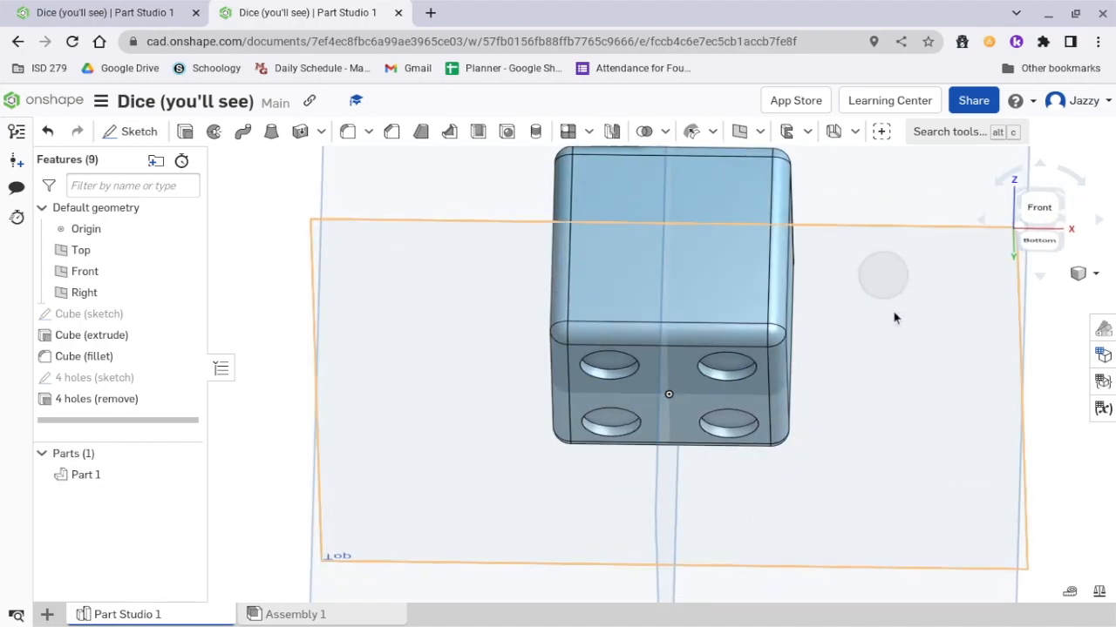
pyautogui.click(1061, 199)
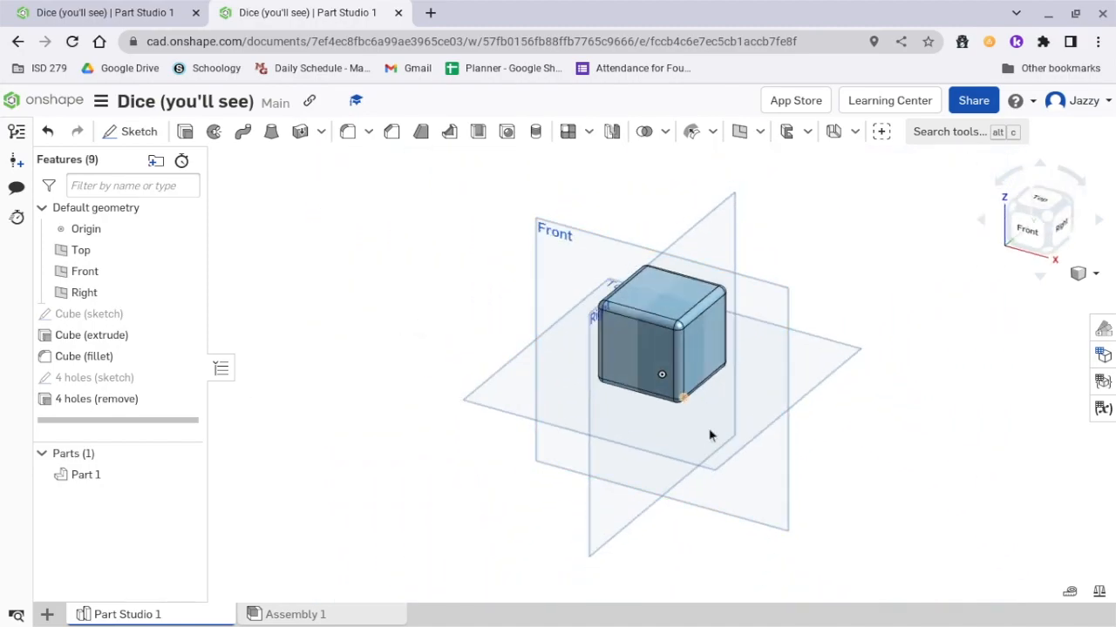
pyautogui.moveTo(772, 478); pyautogui.dragTo(927, 548, button='right')
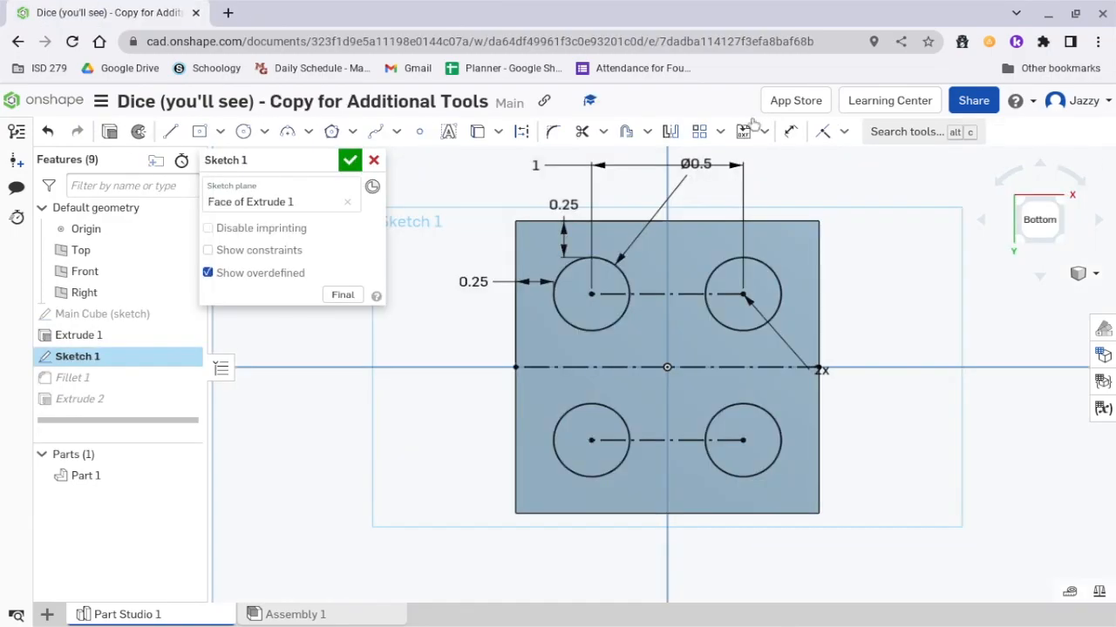
# In the document copy for additional tools, offset the lower-left circle outward by 0.2 in.
pyautogui.scroll(5, 594, 444)
pyautogui.click(640, 381)
pyautogui.moveTo(622, 436); pyautogui.dragTo(437, 437)
pyautogui.click(491, 436)
pyautogui.press('BackSpace')
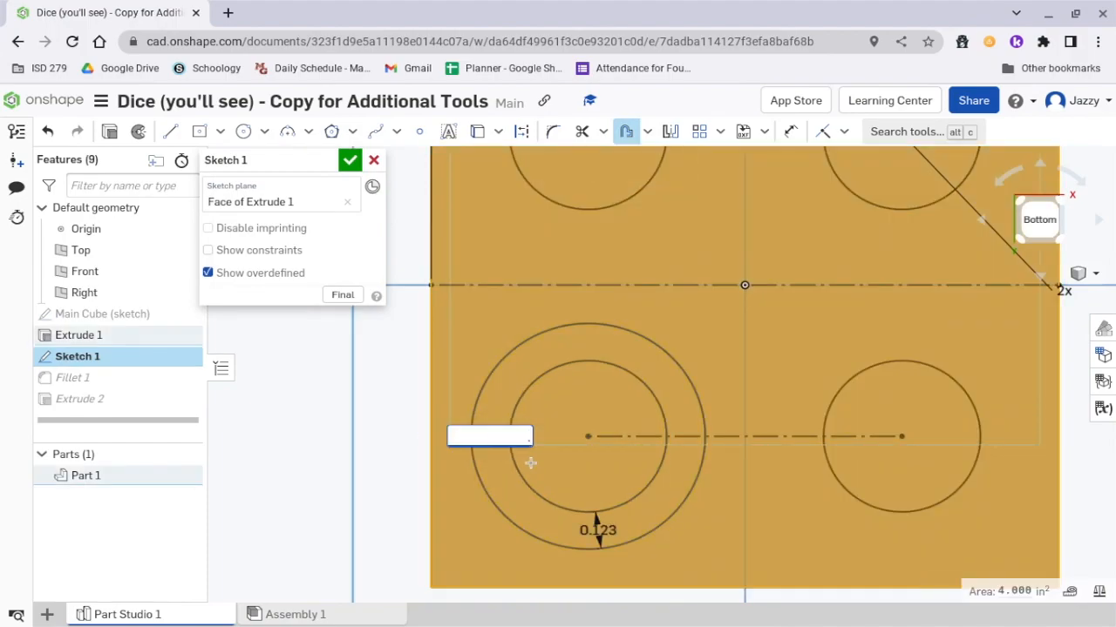
pyautogui.write('0.2')
pyautogui.press('Return')
# Offset the original lower-left circle inward to add a smaller concentric circle.
pyautogui.click(299, 406)
pyautogui.click(515, 404)
pyautogui.moveTo(620, 439); pyautogui.dragTo(547, 436)
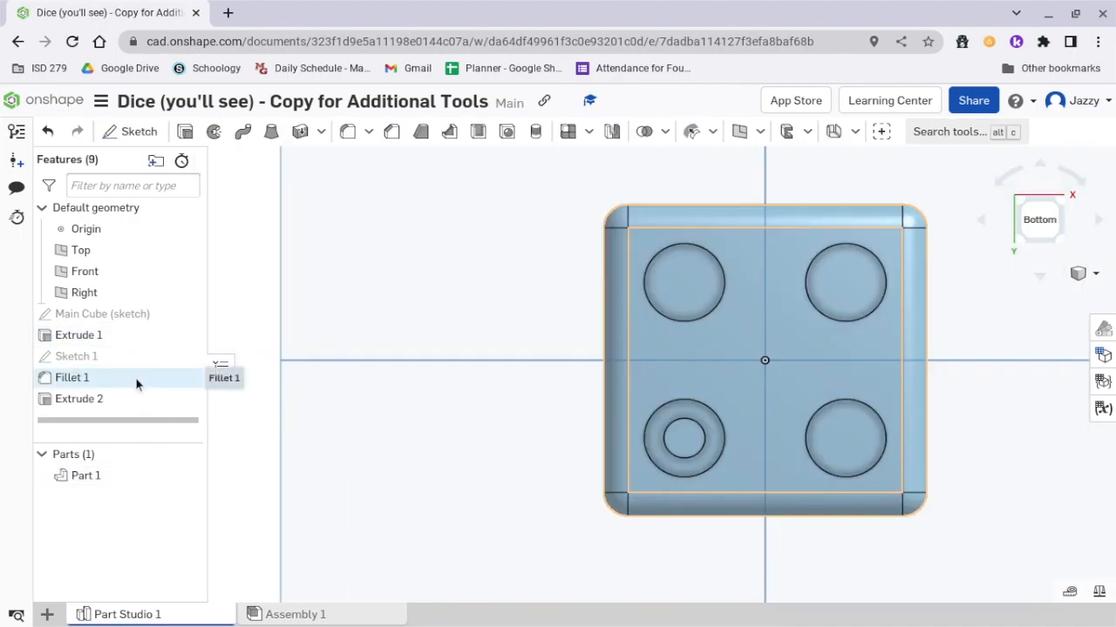
# Suppress the Extrude 2 feature that cuts the holes into the die.
pyautogui.rightClick(138, 399)
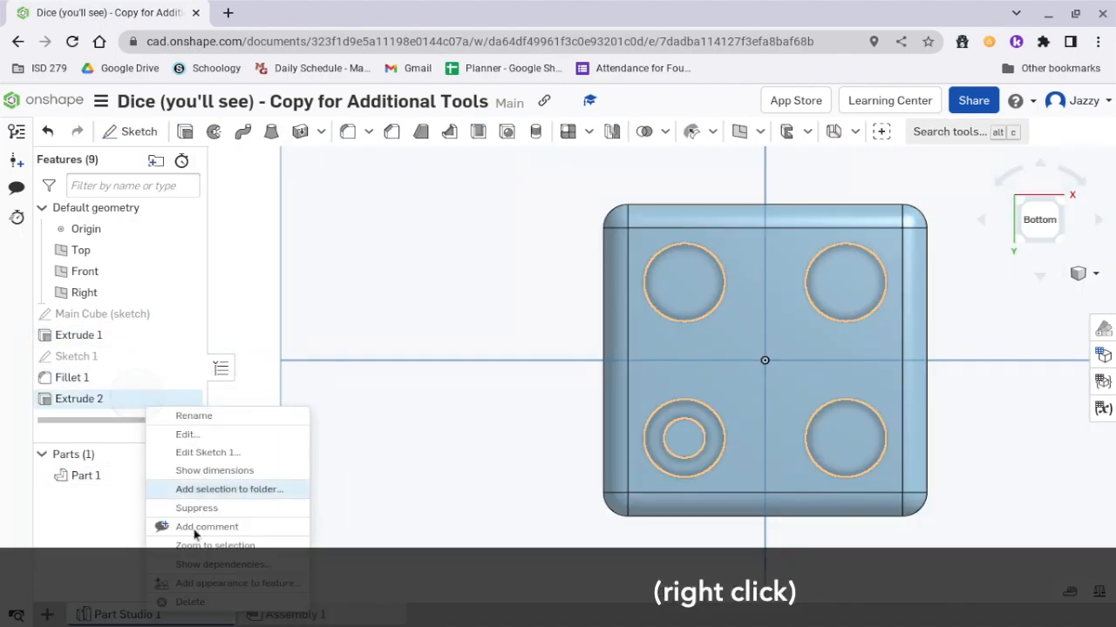
pyautogui.click(209, 508)
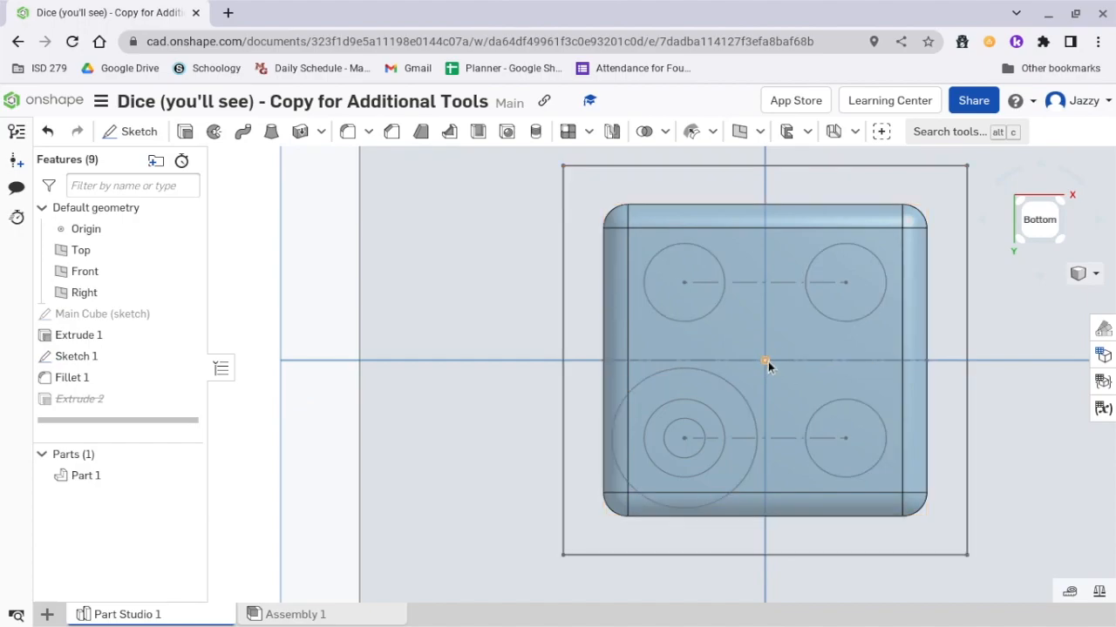
pyautogui.scroll(-2, 765, 362)
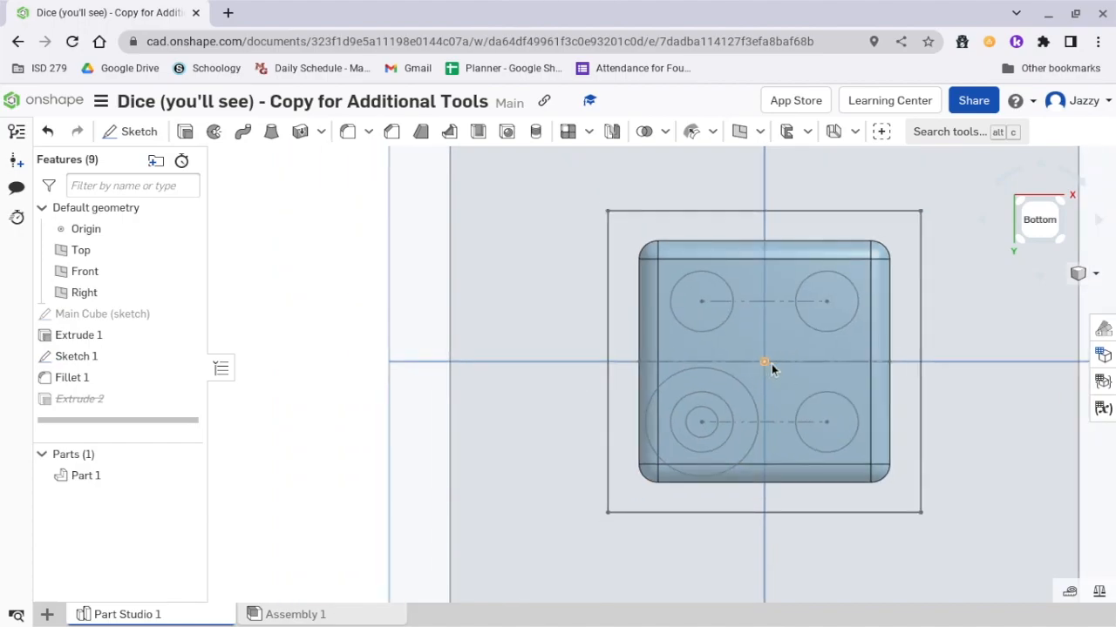